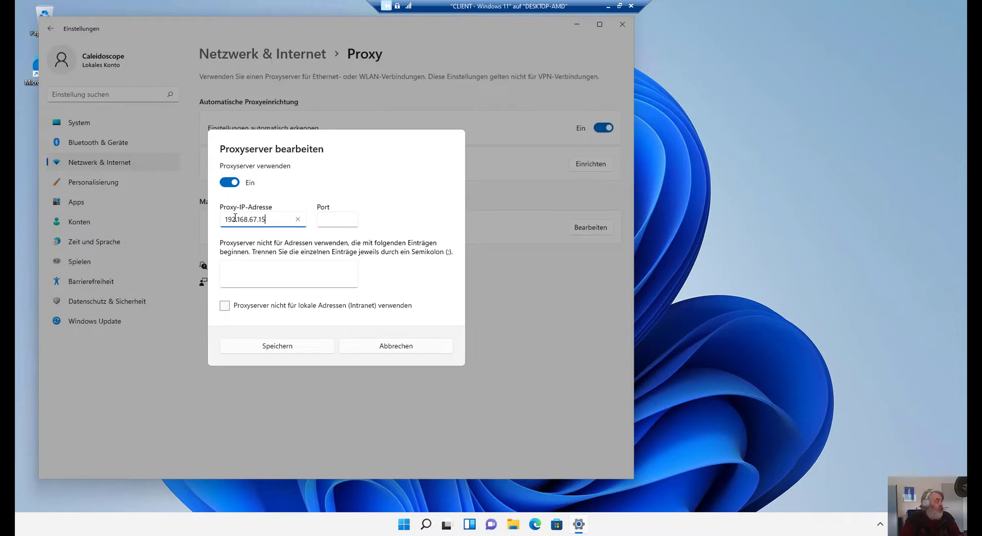
Set the proxy port to 3128, bypass the proxy for local addresses, and save.
{"action": "key", "text": "Tab"}
{"action": "type", "text": "3128"}
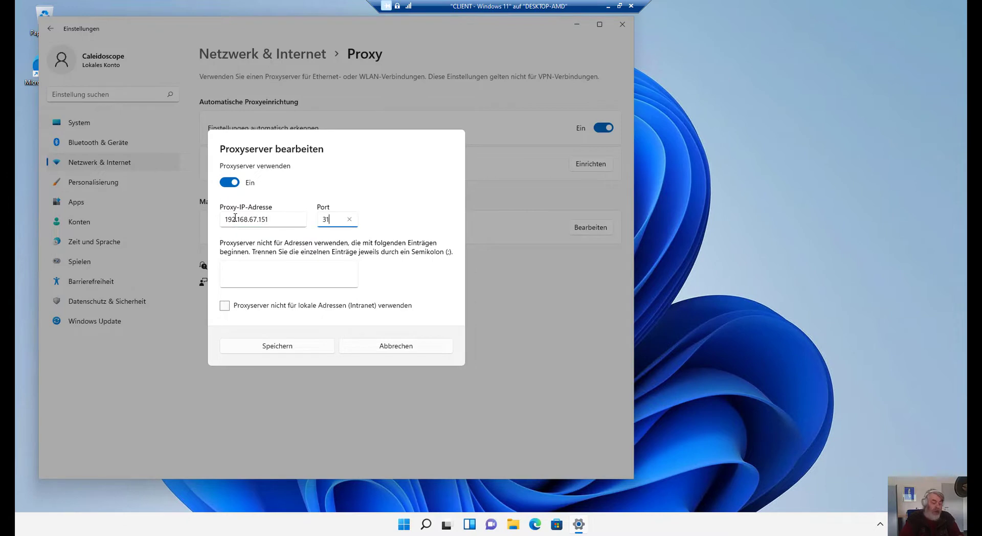
{"action": "left_click", "coordinate": [247, 306]}
{"action": "left_click", "coordinate": [262, 345]}
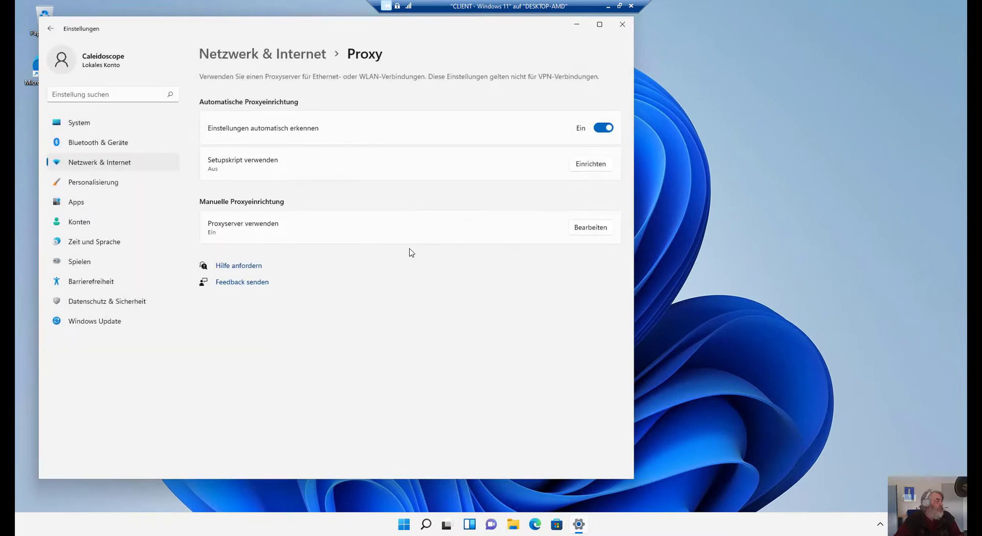
Switch the Ethernet adapter's DNS server assignment to manual with IPv4 enabled.
{"action": "left_click", "coordinate": [131, 168]}
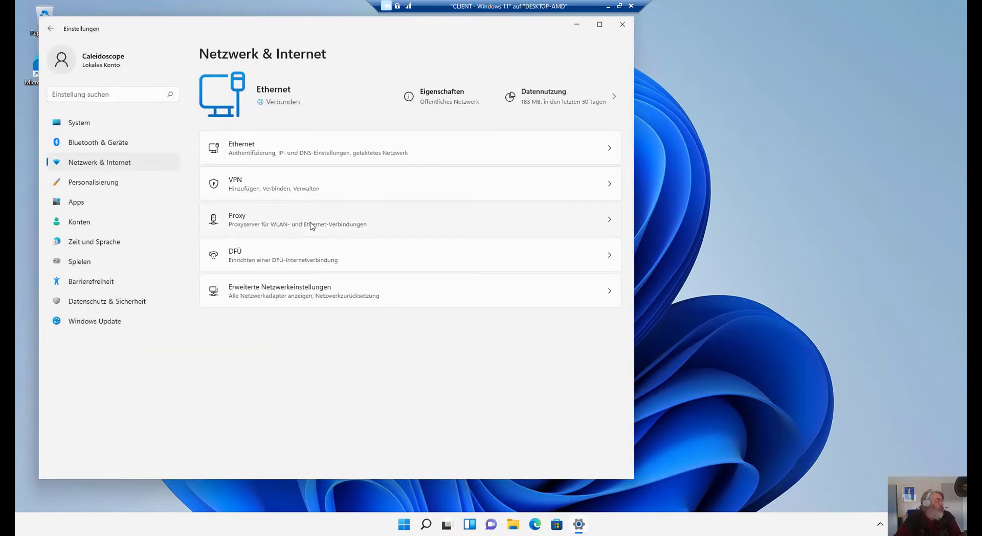
{"action": "left_click", "coordinate": [296, 152]}
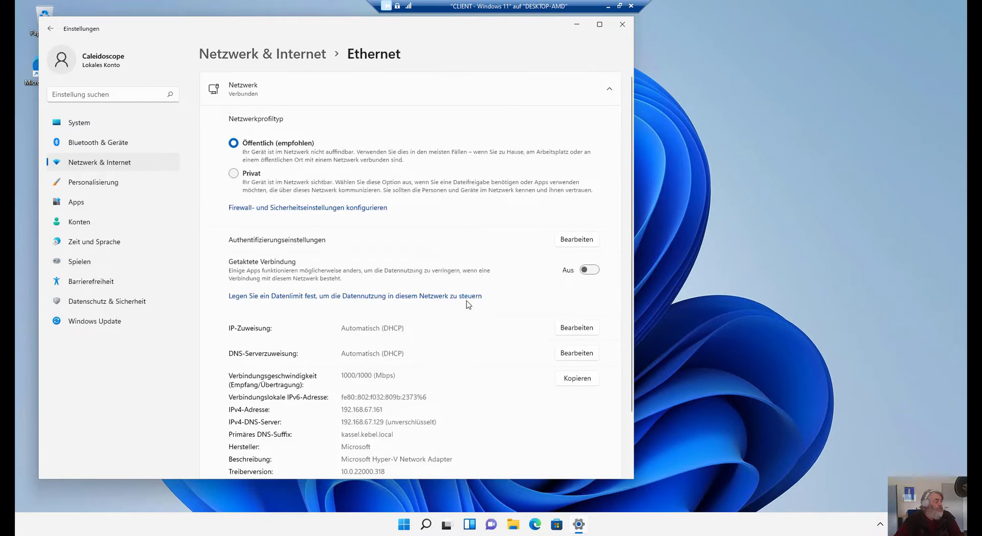
{"action": "left_click", "coordinate": [568, 329]}
{"action": "left_click", "coordinate": [370, 285]}
{"action": "left_click", "coordinate": [589, 360]}
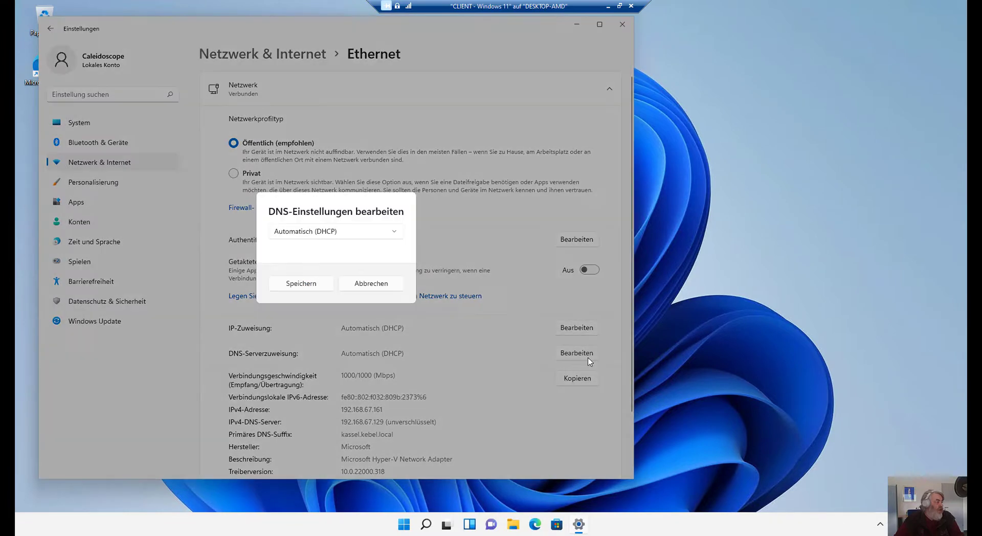
{"action": "left_click", "coordinate": [346, 236]}
{"action": "left_click", "coordinate": [323, 256]}
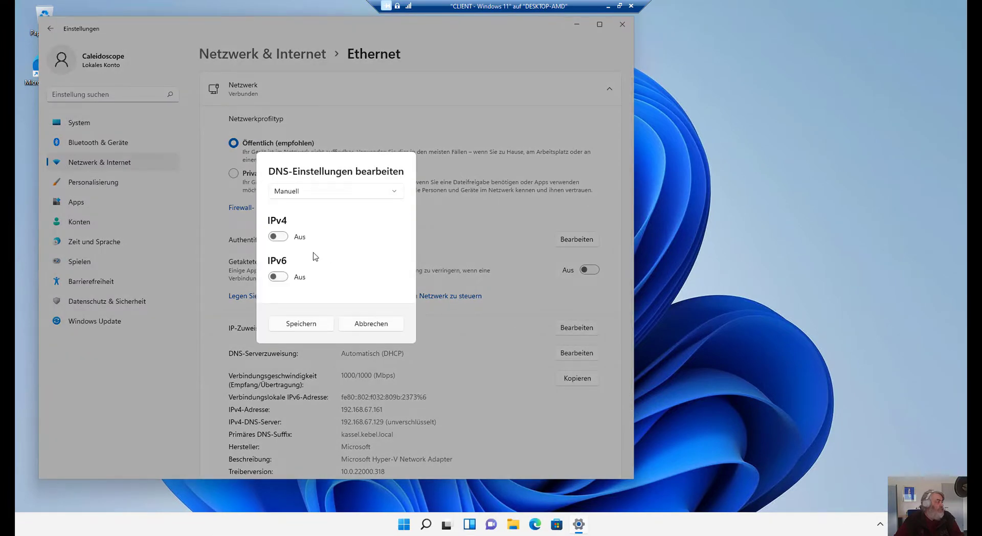
{"action": "left_click", "coordinate": [281, 237]}
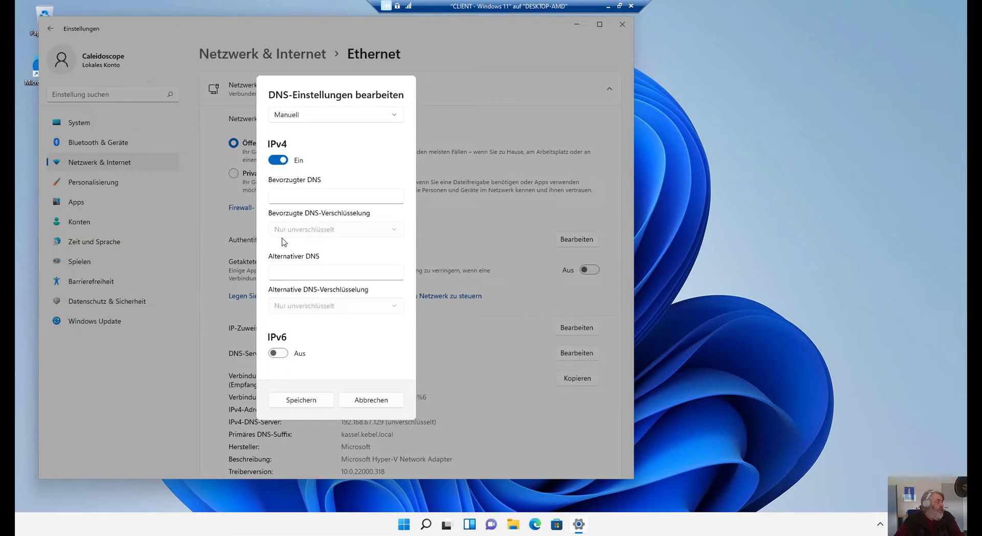
Enter DNS servers 192.168.67.151 and alternate 192.168.67.148, then save.
{"action": "left_click", "coordinate": [299, 195]}
{"action": "type", "text": "192"}
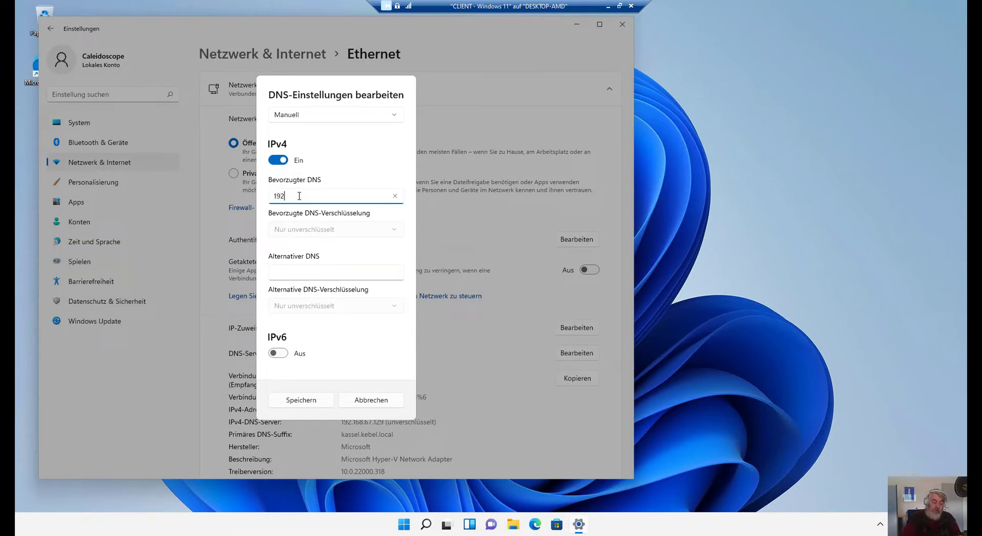
{"action": "type", "text": ".168.67.151"}
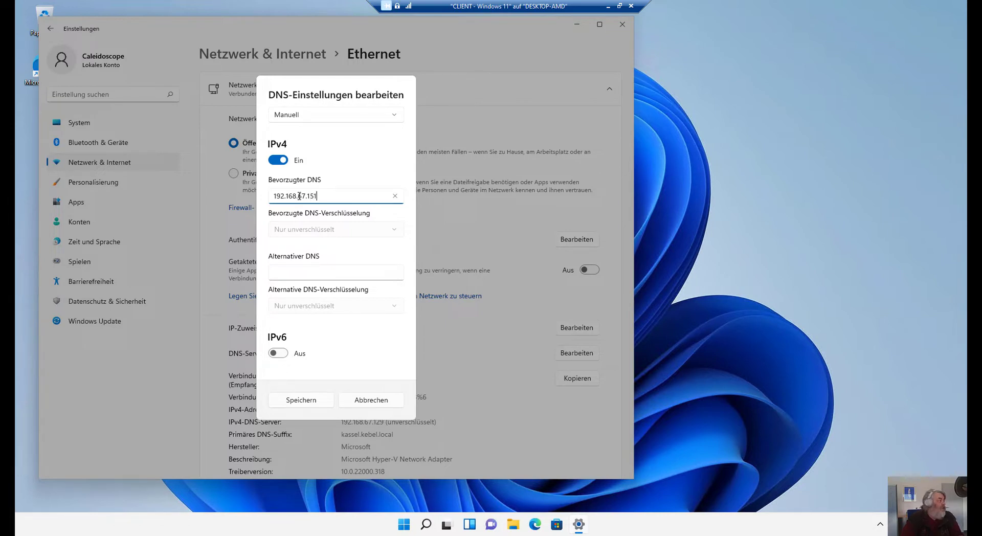
{"action": "key", "text": "Tab"}
{"action": "type", "text": "19"}
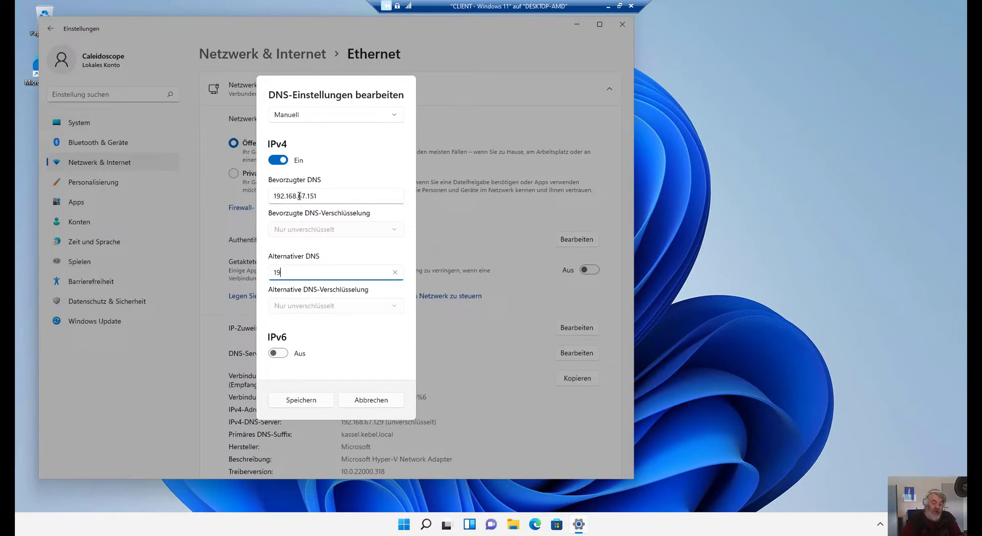
{"action": "type", "text": "2.168.67."}
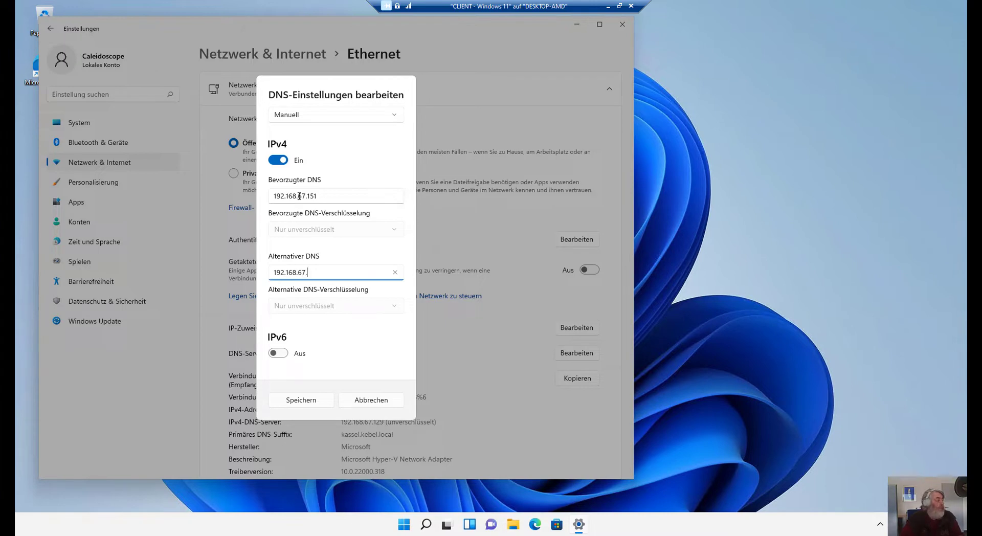
{"action": "type", "text": "148"}
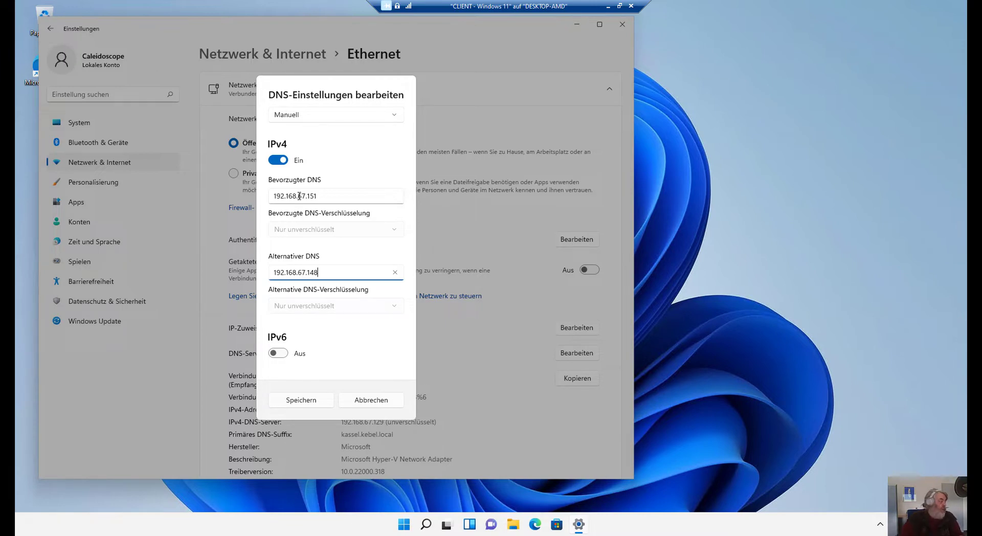
{"action": "left_click", "coordinate": [293, 400]}
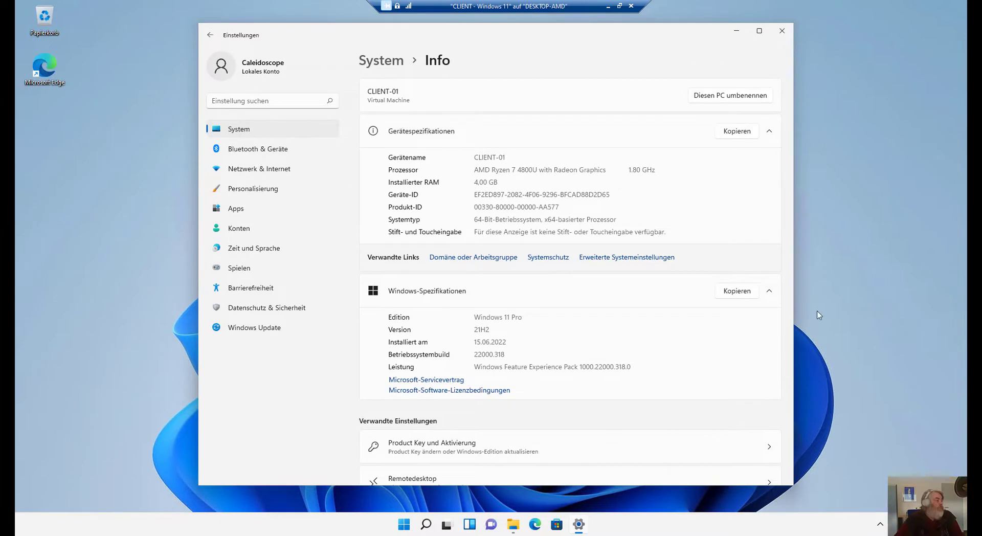
Open the domain or workgroup settings and enter DE-CLIENT-WIN11 as the computer description.
{"action": "left_click", "coordinate": [474, 259]}
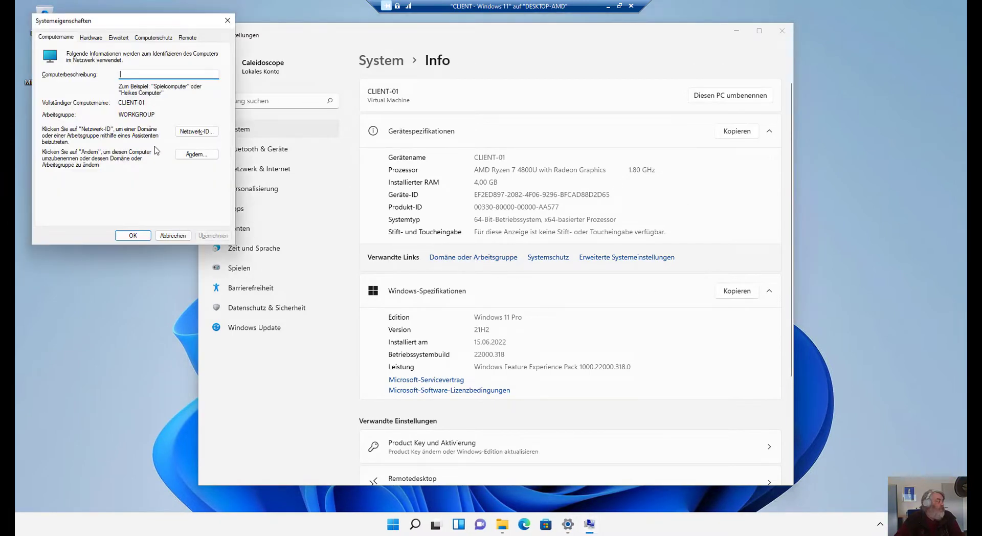
{"action": "left_click_drag", "start_coordinate": [143, 24], "coordinate": [570, 109]}
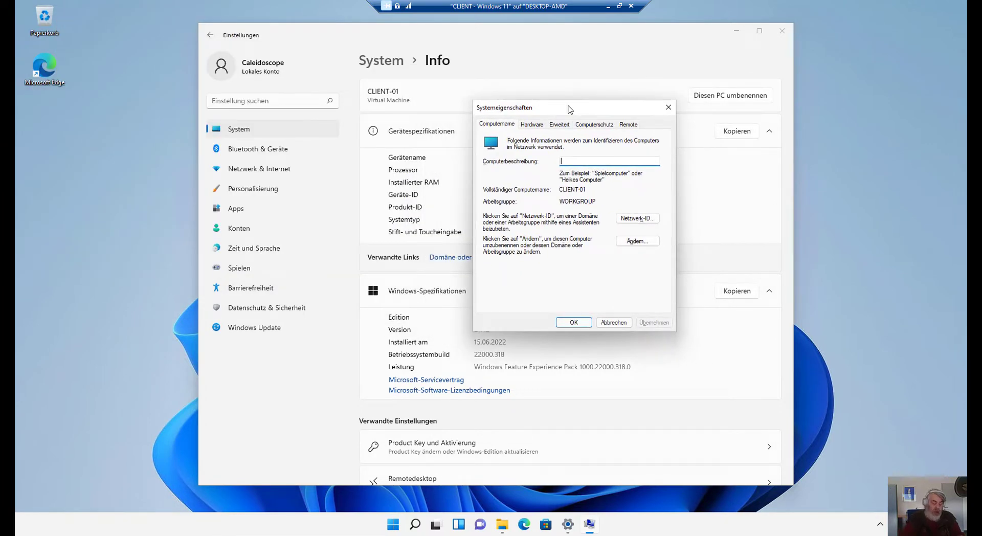
{"action": "type", "text": "Client"}
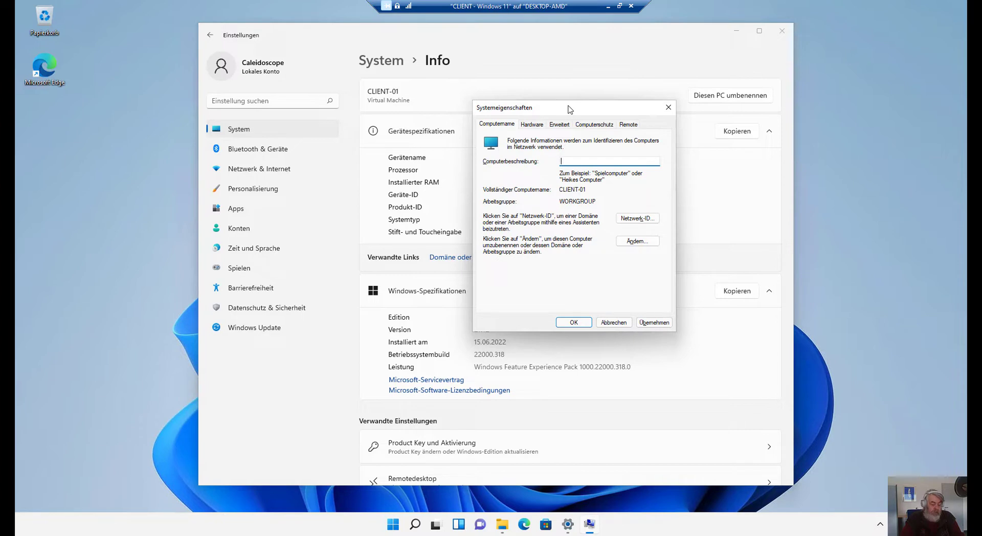
{"action": "type", "text": "DE-CLIENT"}
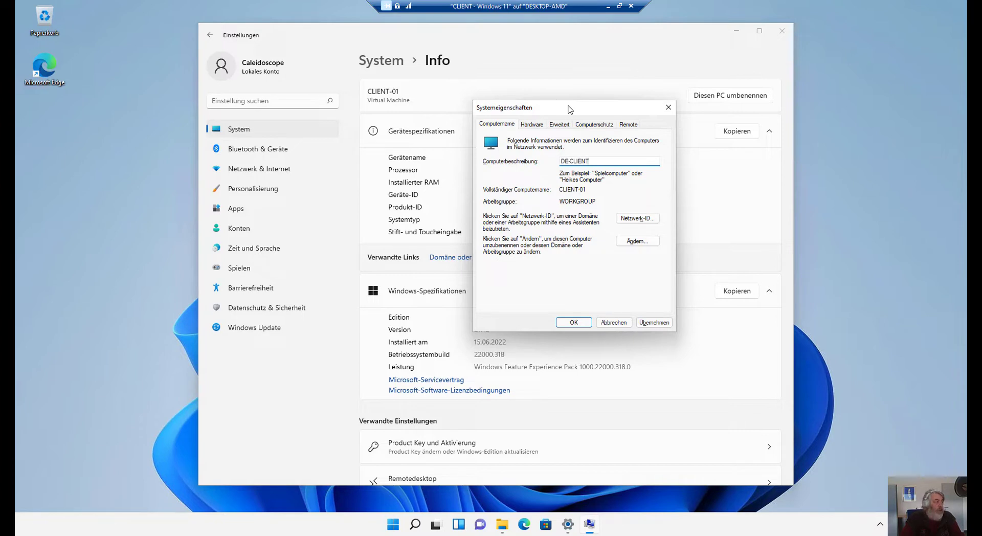
{"action": "type", "text": "-WIN11"}
Start the Network ID wizard, choosing a company network that uses a domain.
{"action": "left_click", "coordinate": [632, 220]}
{"action": "left_click", "coordinate": [717, 326]}
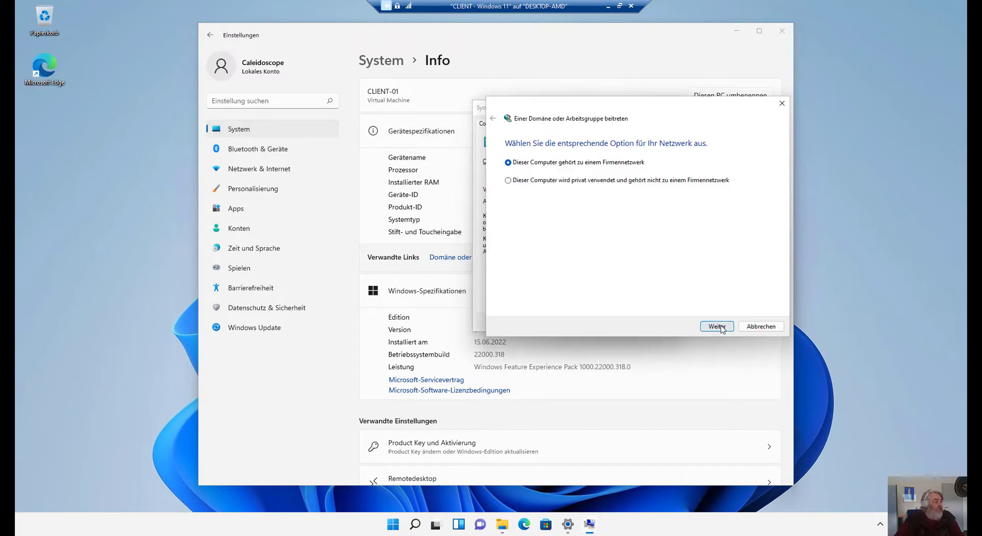
{"action": "left_click", "coordinate": [716, 327]}
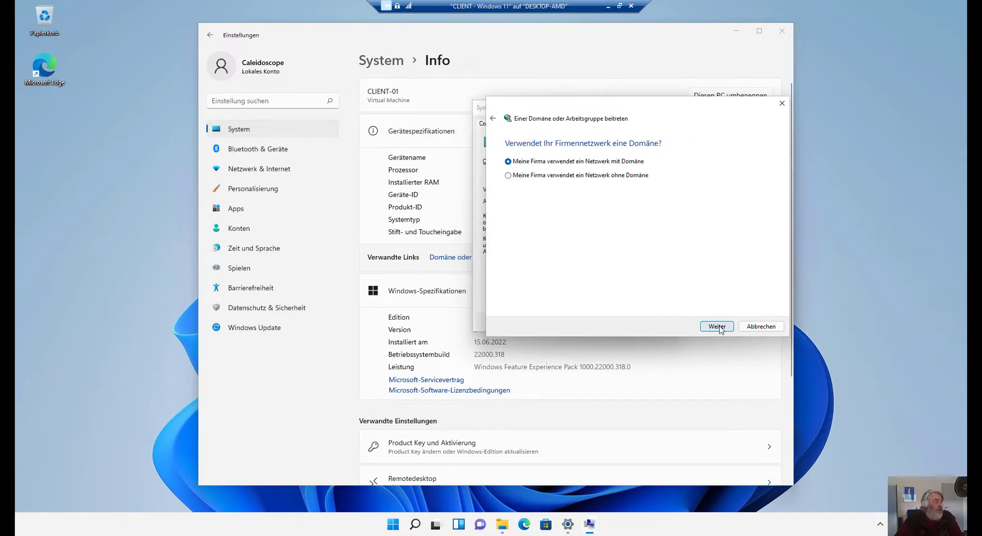
{"action": "left_click", "coordinate": [700, 327]}
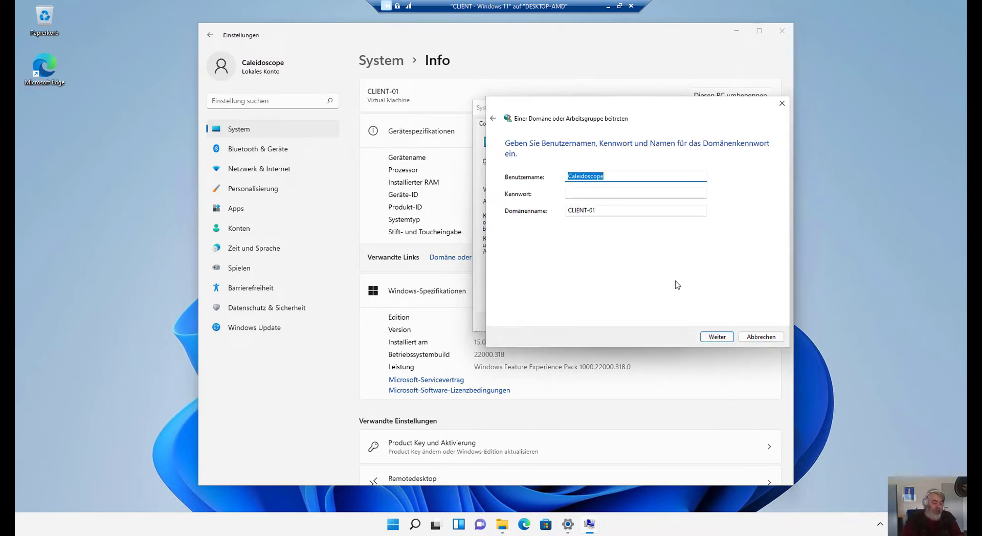
Enter user administrator, the account password and domain SEMINAR.LOCAL, then continue.
{"action": "type", "text": "adminis"}
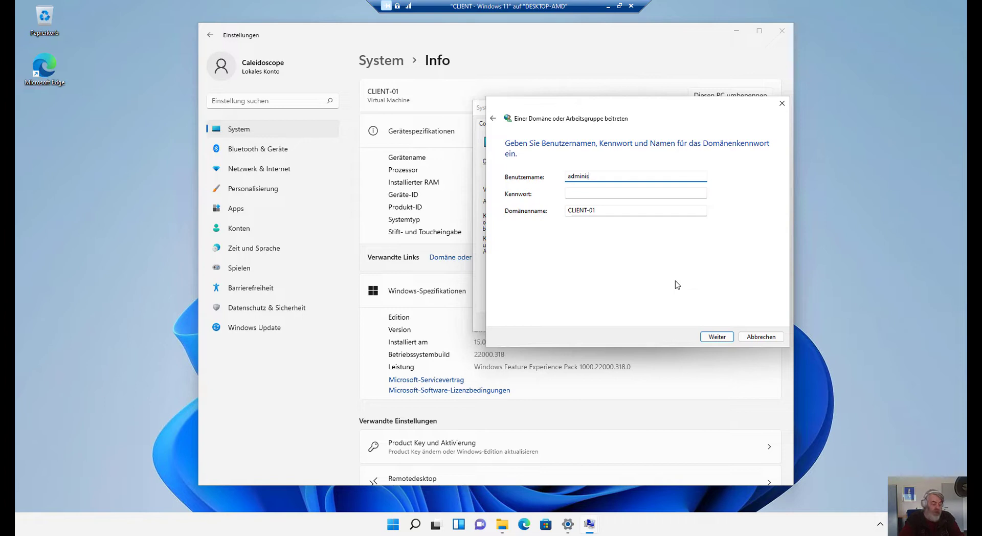
{"action": "type", "text": "trator"}
{"action": "key", "text": "Tab"}
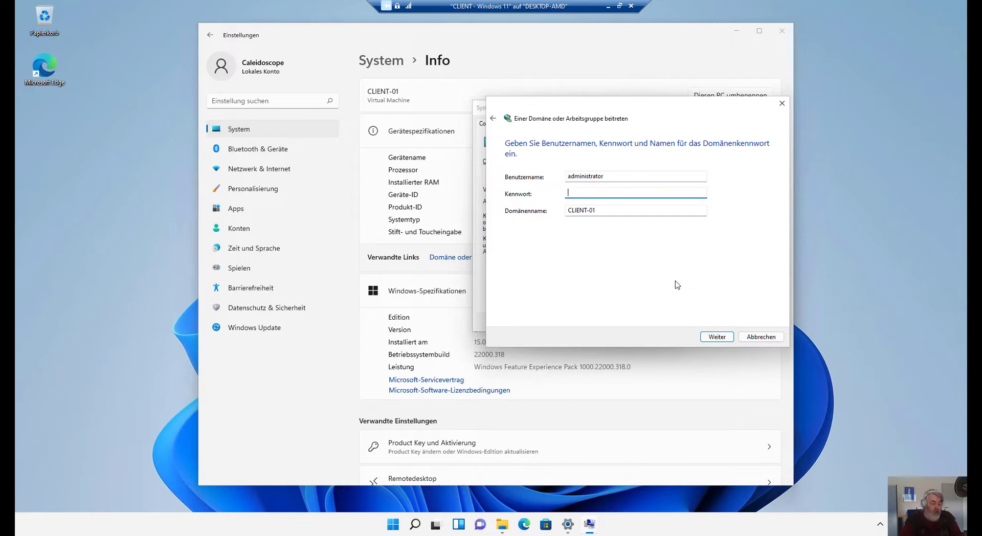
{"action": "type", "text": "Passw0rd!"}
{"action": "key", "text": "Tab"}
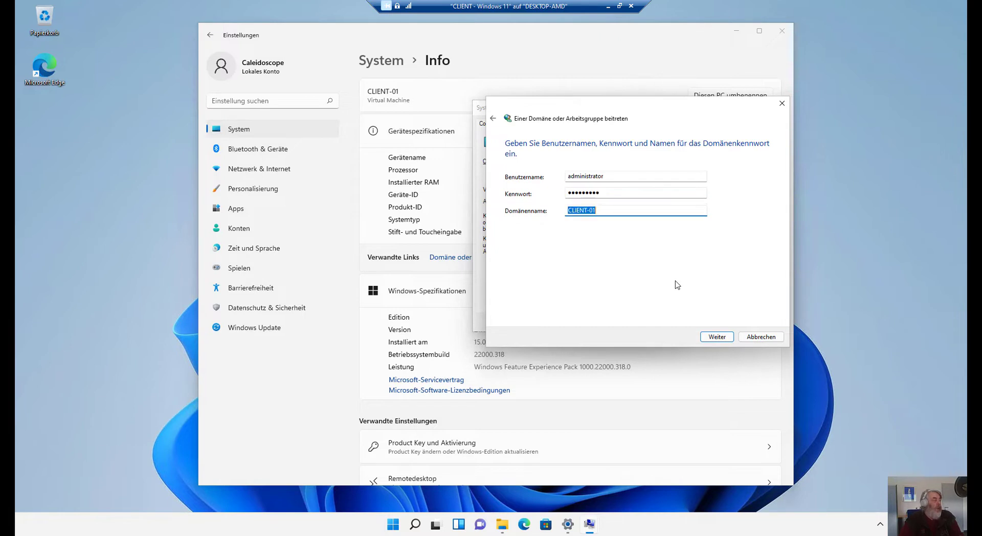
{"action": "type", "text": "SE"}
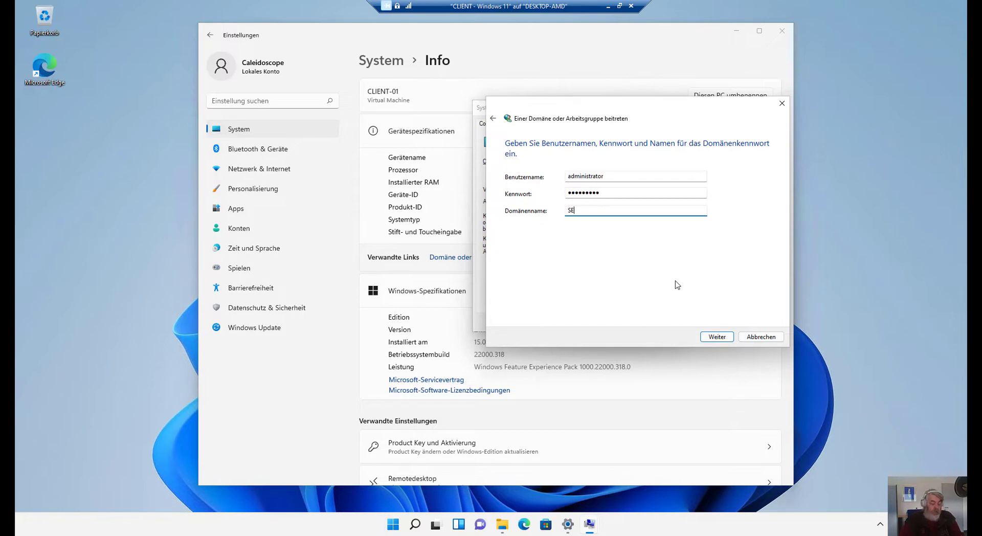
{"action": "type", "text": "MINAR.LOCAL"}
{"action": "key", "text": "Return"}
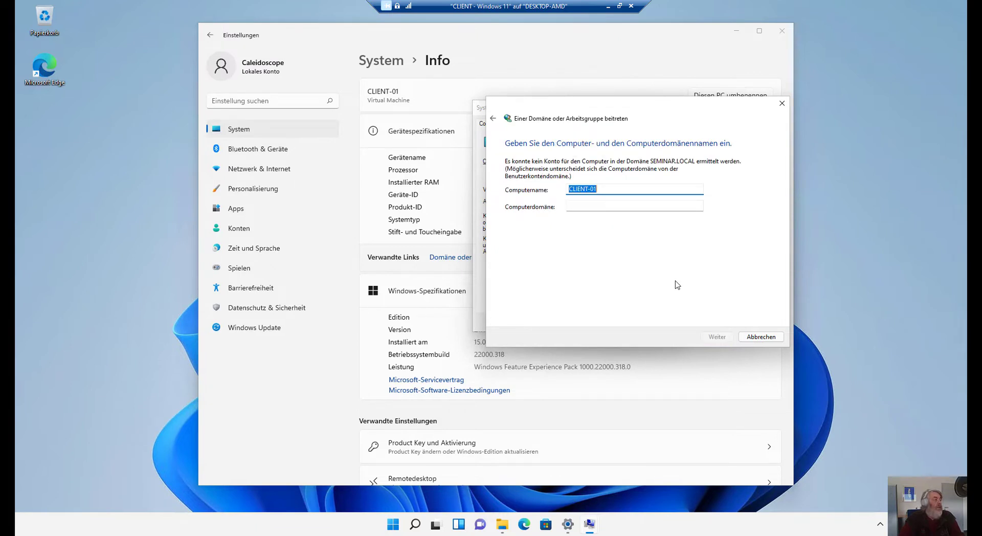
Join computer domain SEMINAR.LOCAL, authenticating with the domain administrator credentials.
{"action": "key", "text": "Tab"}
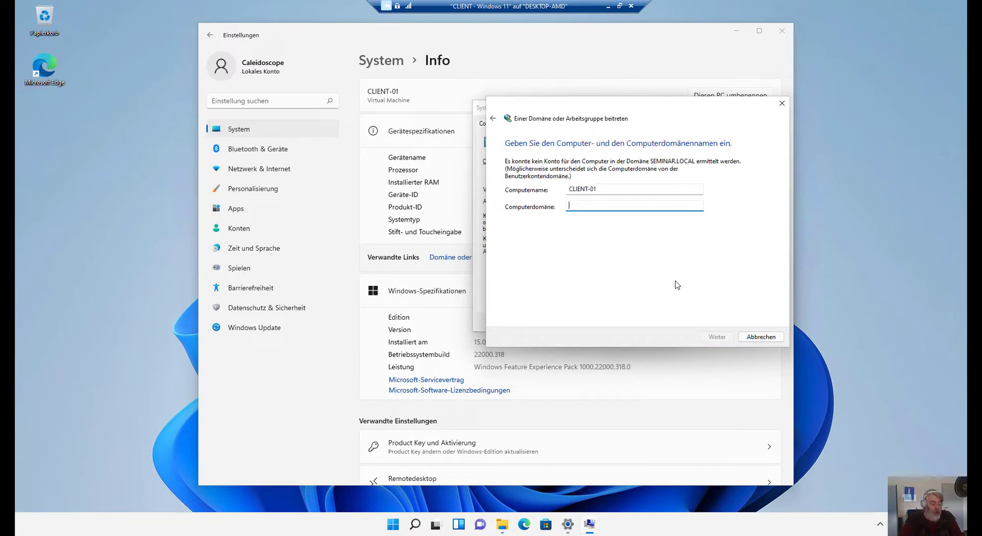
{"action": "type", "text": "SEMINAR.LOCAL"}
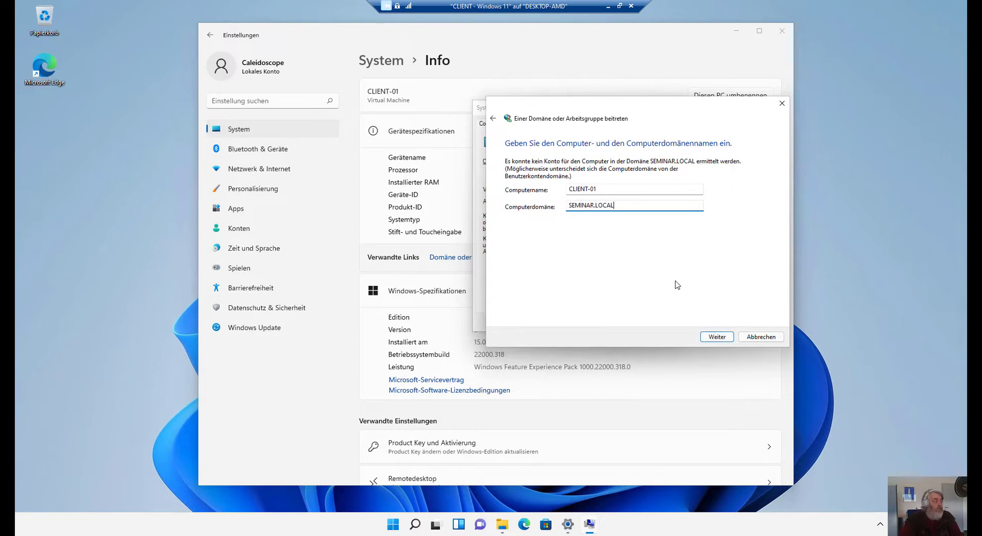
{"action": "key", "text": "Return"}
{"action": "type", "text": "a"}
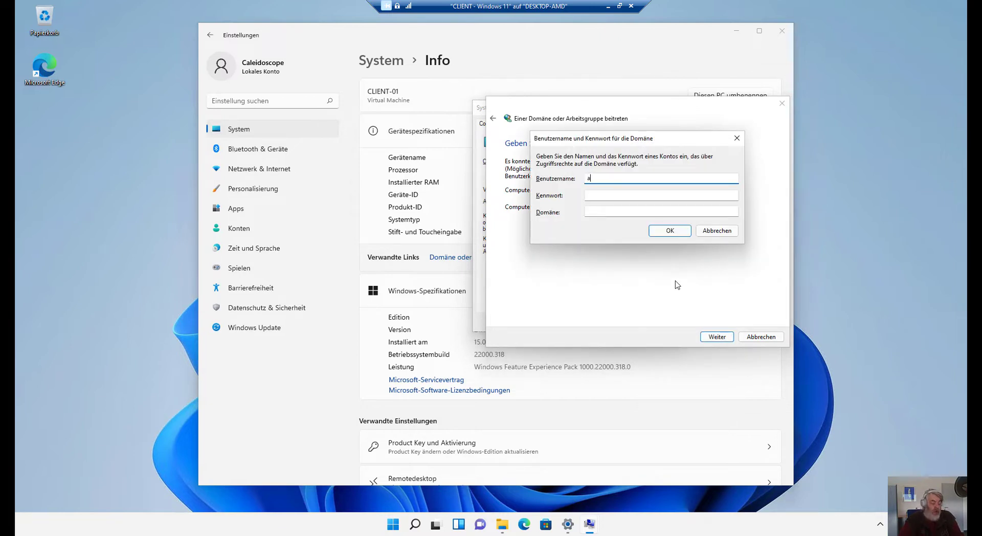
{"action": "type", "text": "dministrator"}
{"action": "key", "text": "Tab"}
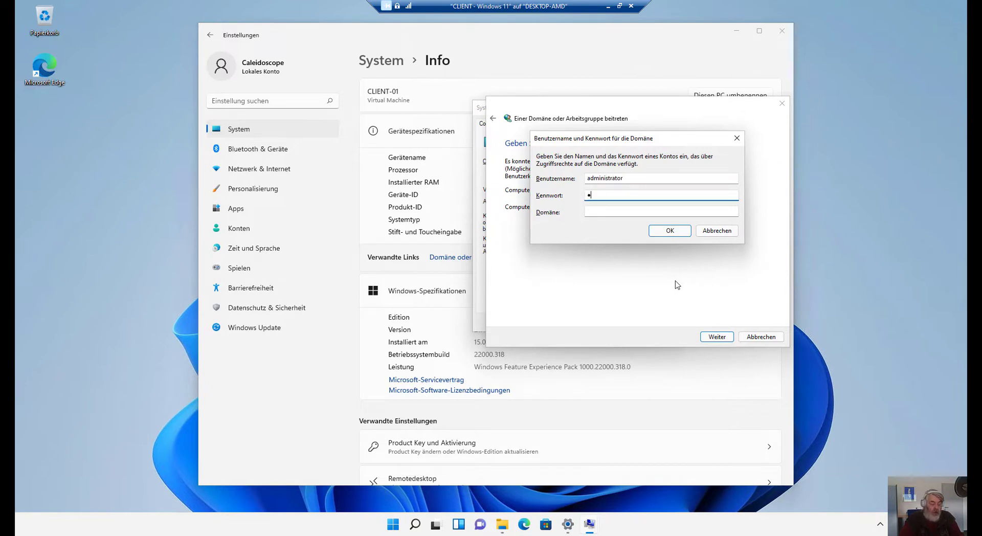
{"action": "type", "text": "Pa$$w0rd!"}
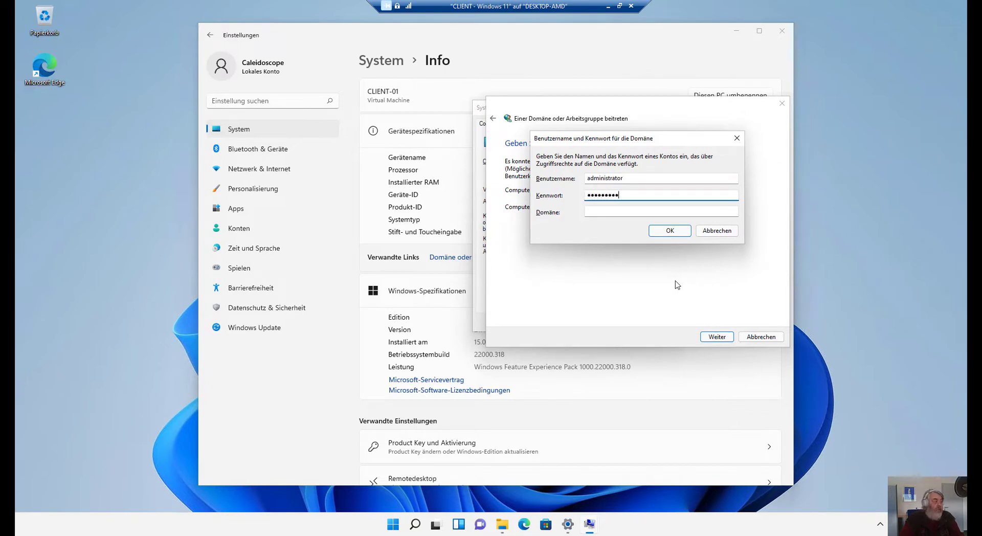
{"action": "key", "text": "Tab"}
{"action": "type", "text": "SEMINAR.LOCAL"}
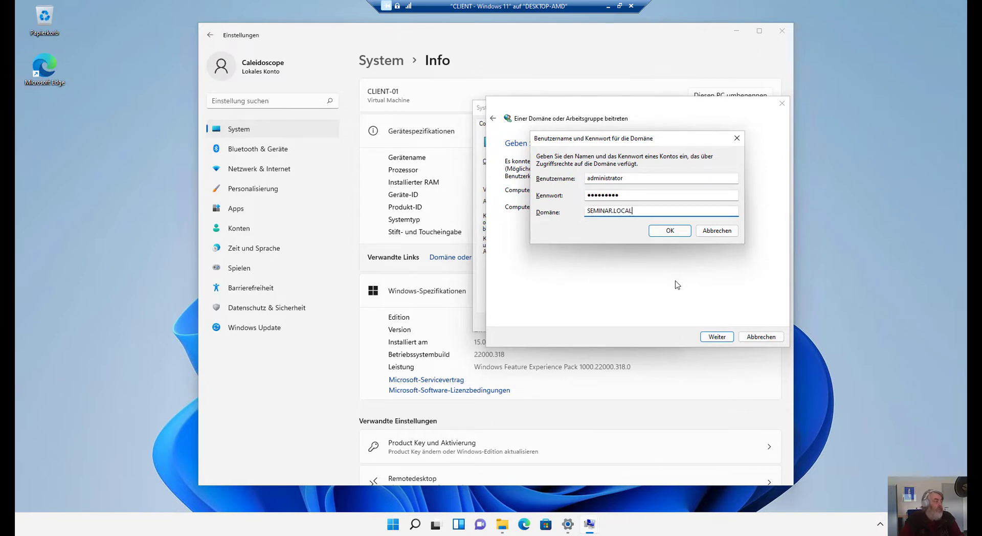
{"action": "key", "text": "Return"}
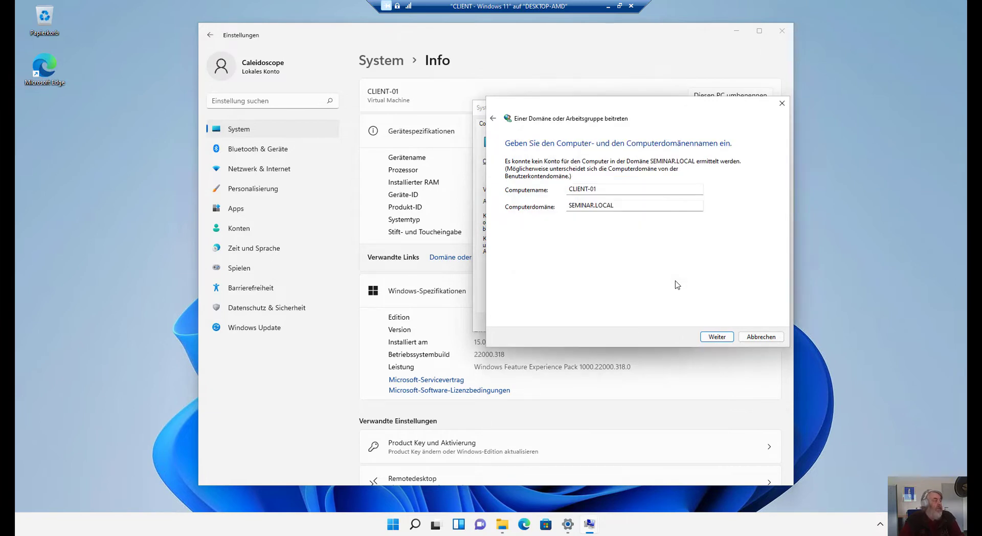
{"action": "key", "text": "Return"}
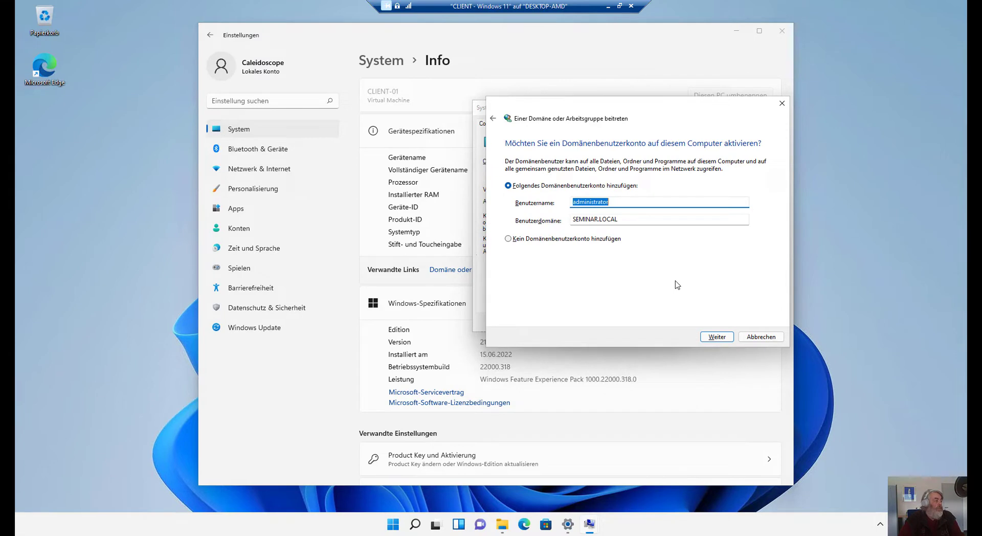
Add administrator as a local Administrator, finish the wizard, and restart now.
{"action": "left_click", "coordinate": [711, 339]}
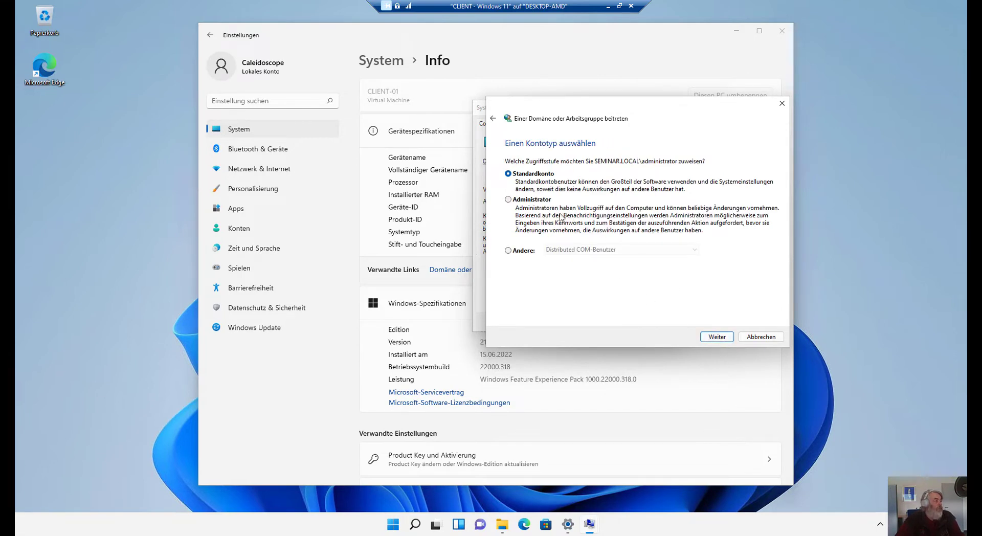
{"action": "left_click", "coordinate": [712, 339]}
{"action": "left_click", "coordinate": [711, 338]}
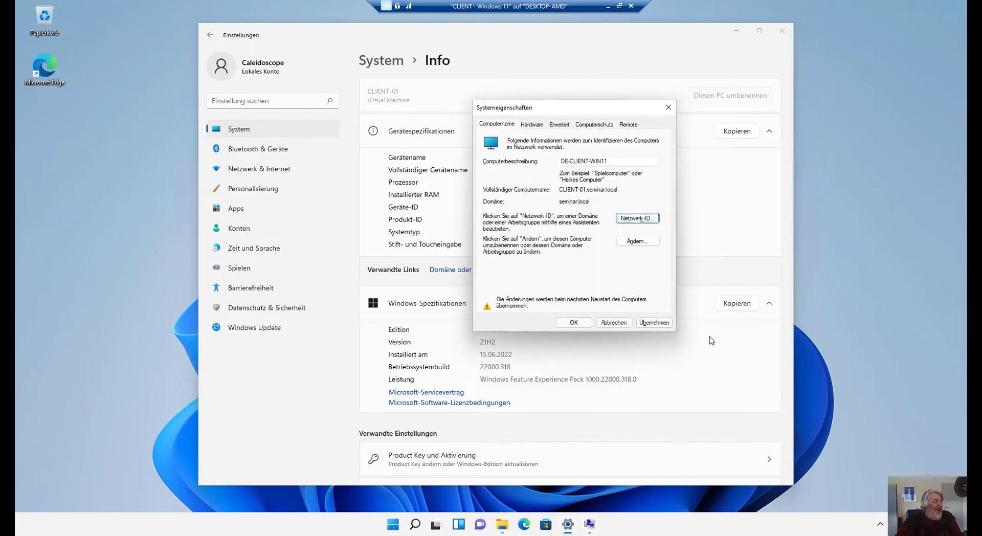
{"action": "left_click", "coordinate": [573, 322]}
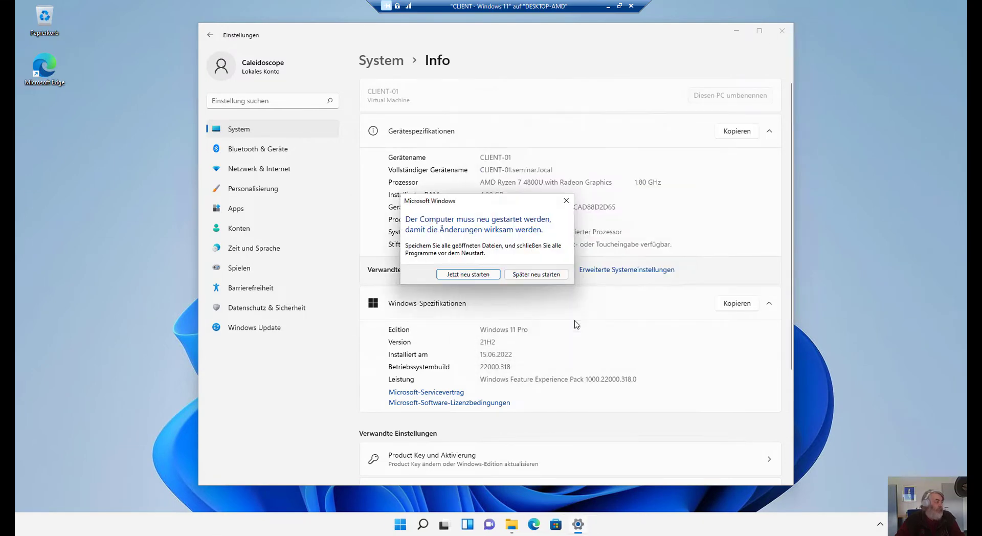
{"action": "left_click", "coordinate": [468, 275]}
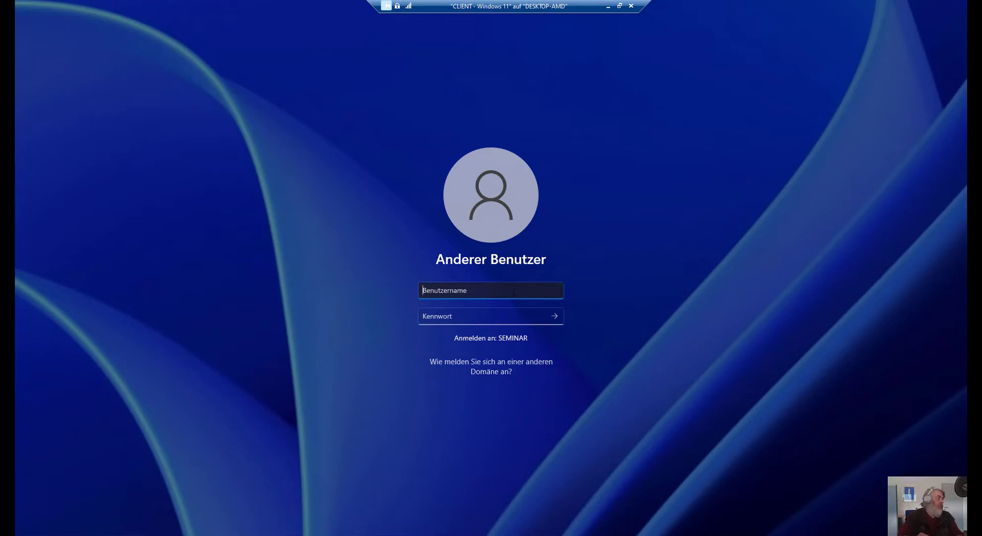
{"action": "type", "text": "adminis"}
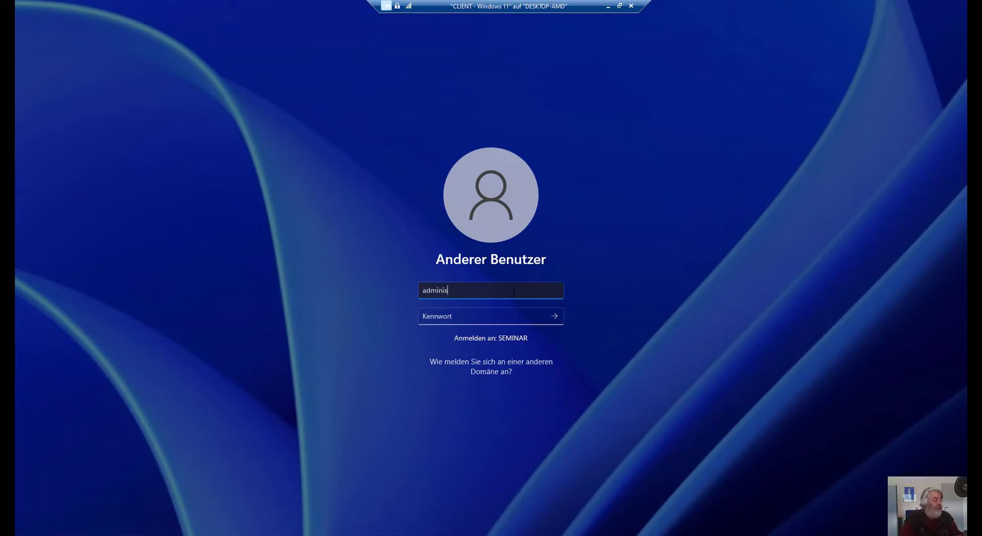
{"action": "type", "text": "trator@"}
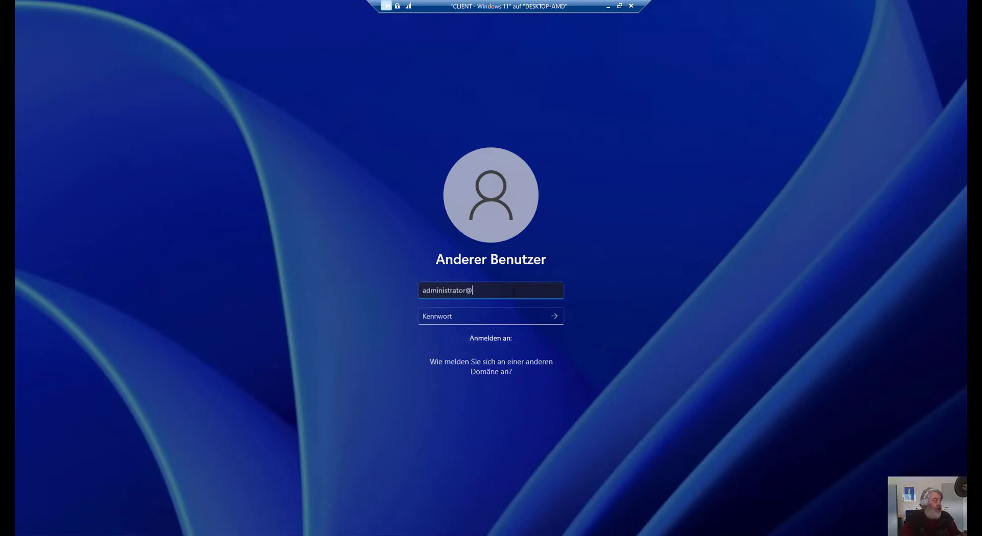
{"action": "type", "text": "seminar"}
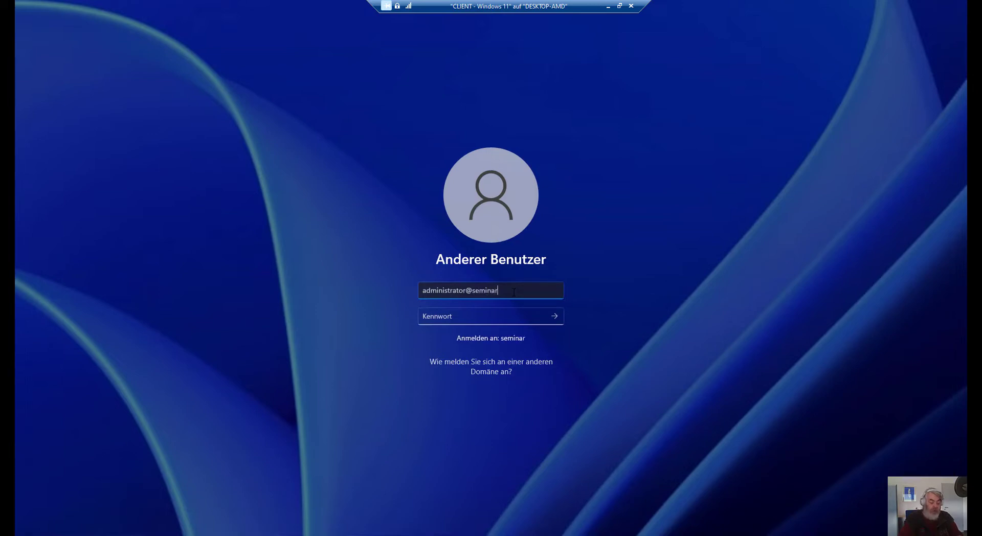
{"action": "type", "text": ".local"}
{"action": "key", "text": "Tab"}
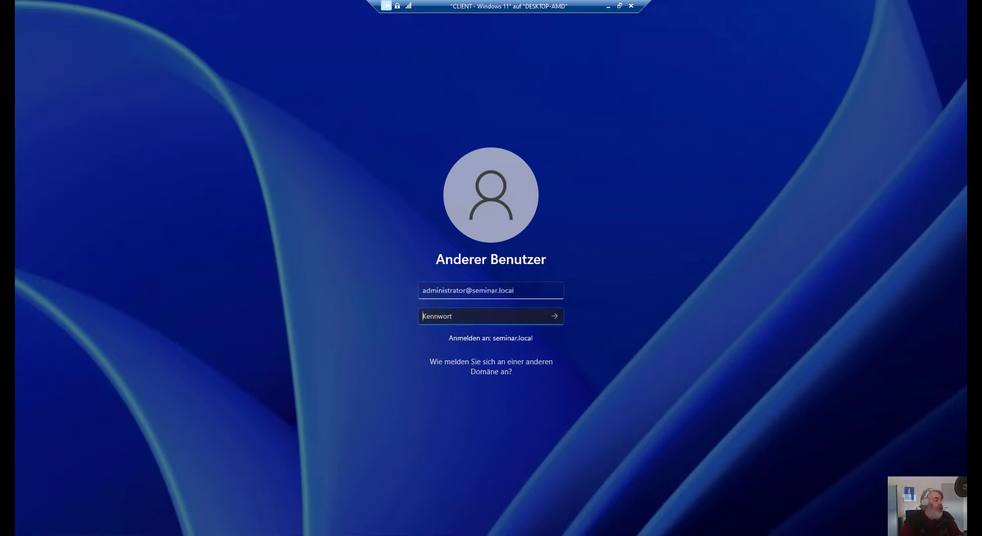
{"action": "type", "text": "•••••••••"}
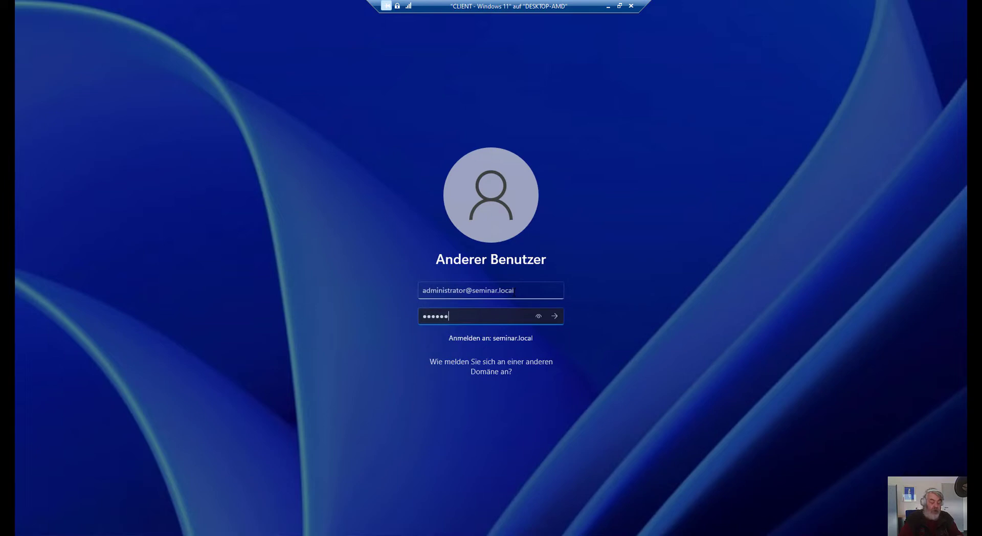
{"action": "key", "text": "Return"}
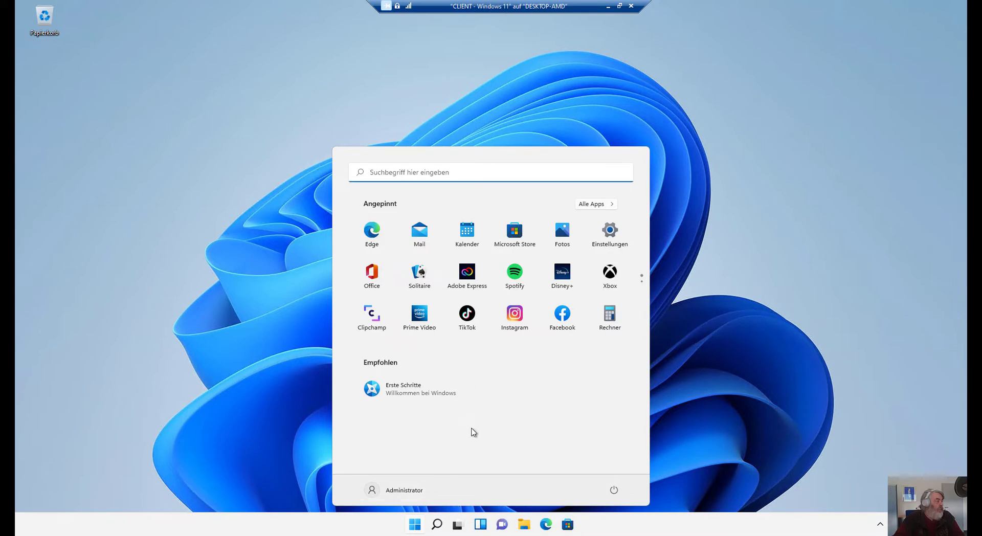
Open Windows PowerShell from Start search and run mmc from its prompt.
{"action": "left_click", "coordinate": [459, 171]}
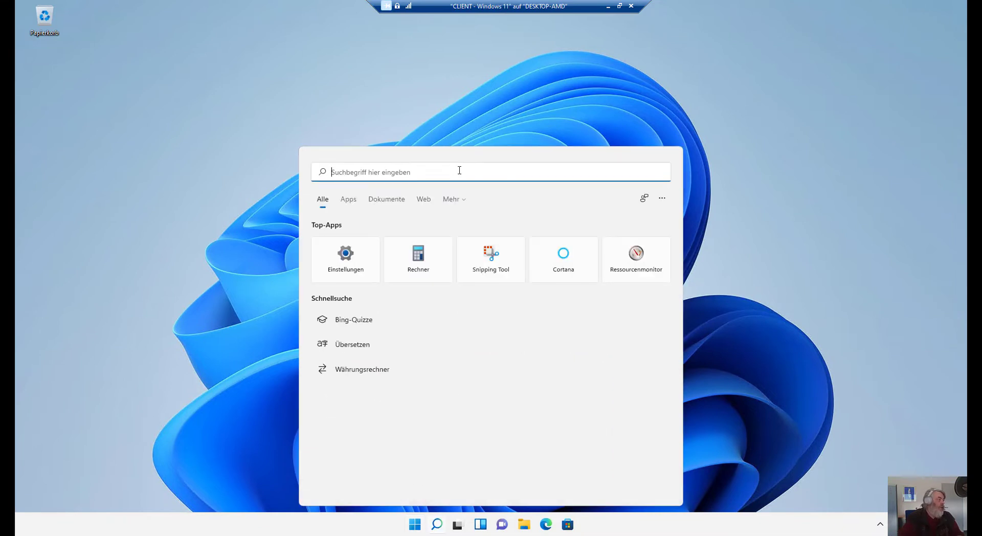
{"action": "type", "text": "power"}
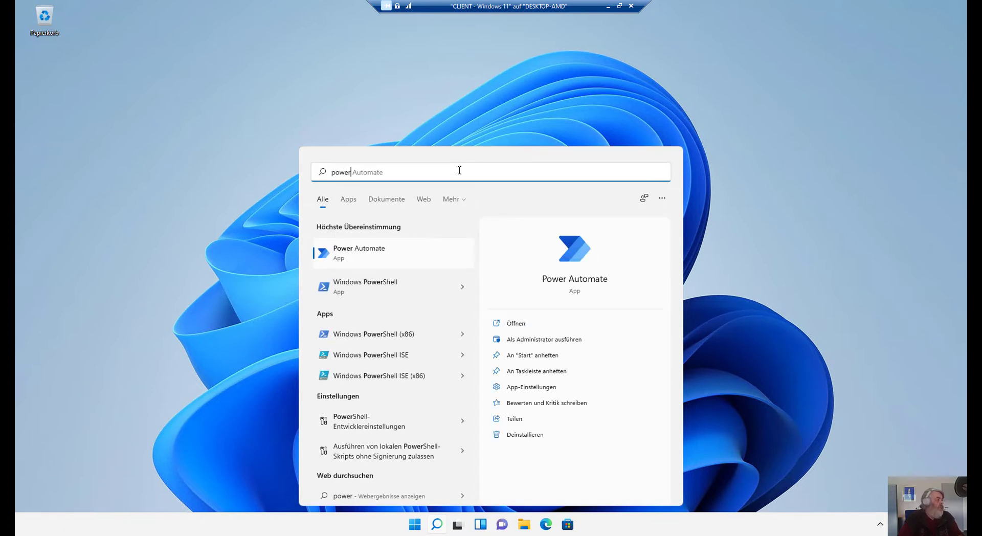
{"action": "key", "text": "Down"}
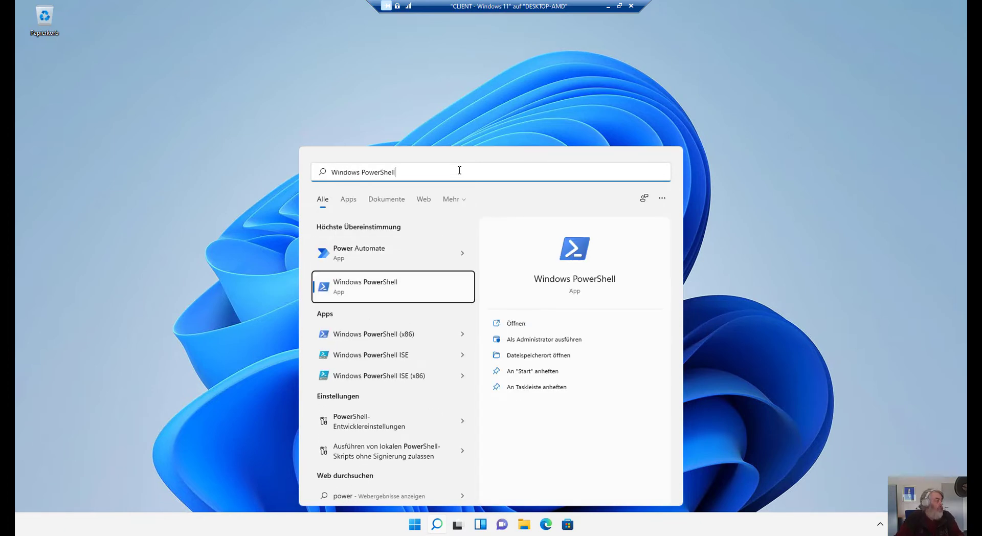
{"action": "key", "text": "Return"}
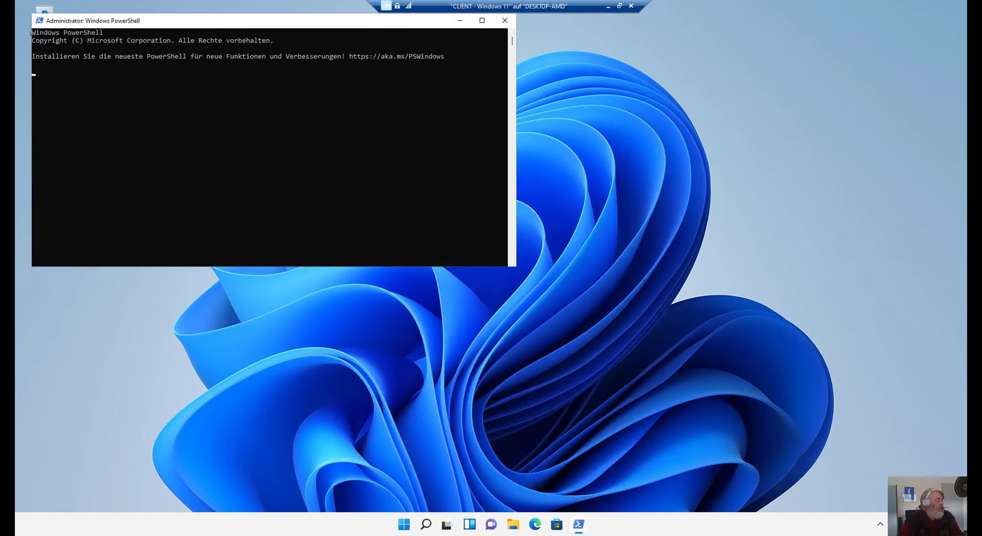
{"action": "type", "text": "mmc"}
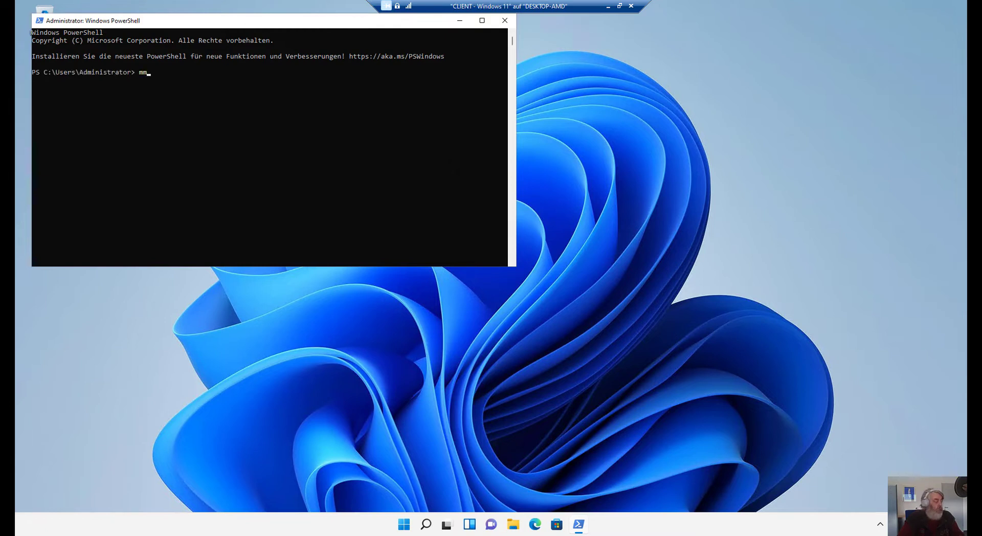
{"action": "key", "text": "Return"}
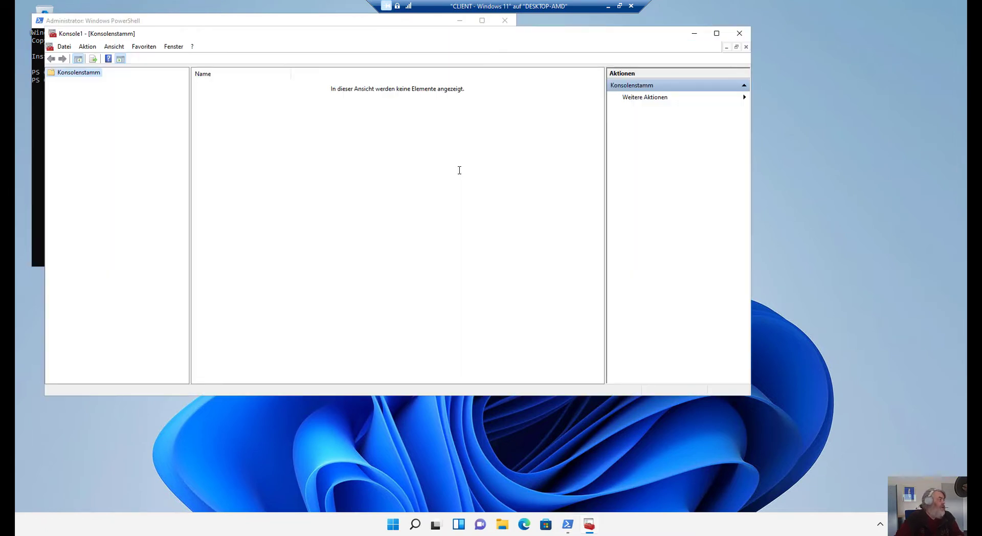
Add the Certificates snap-in for the local computer account.
{"action": "left_click", "coordinate": [64, 47]}
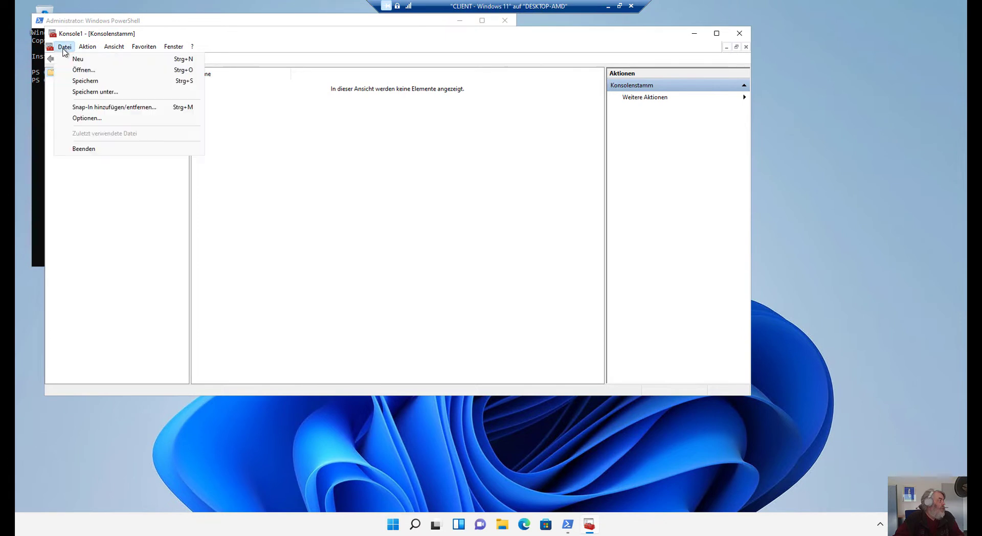
{"action": "left_click", "coordinate": [107, 107]}
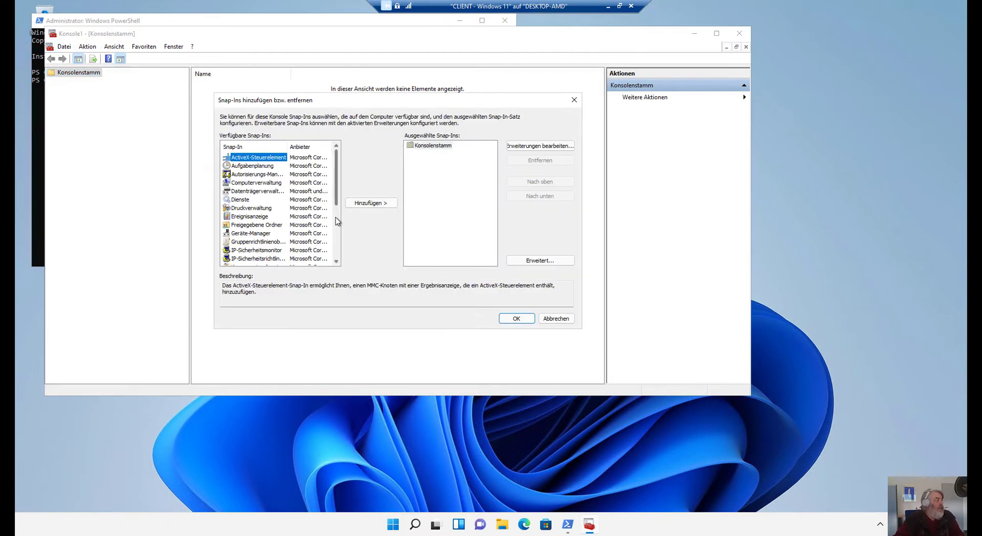
{"action": "left_click", "coordinate": [337, 252]}
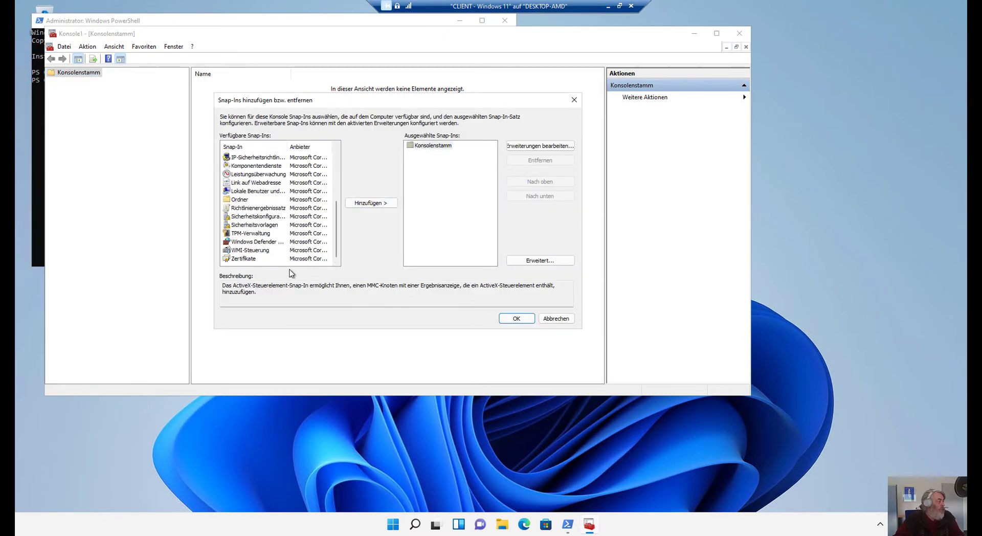
{"action": "left_click", "coordinate": [246, 258]}
{"action": "left_click", "coordinate": [364, 204]}
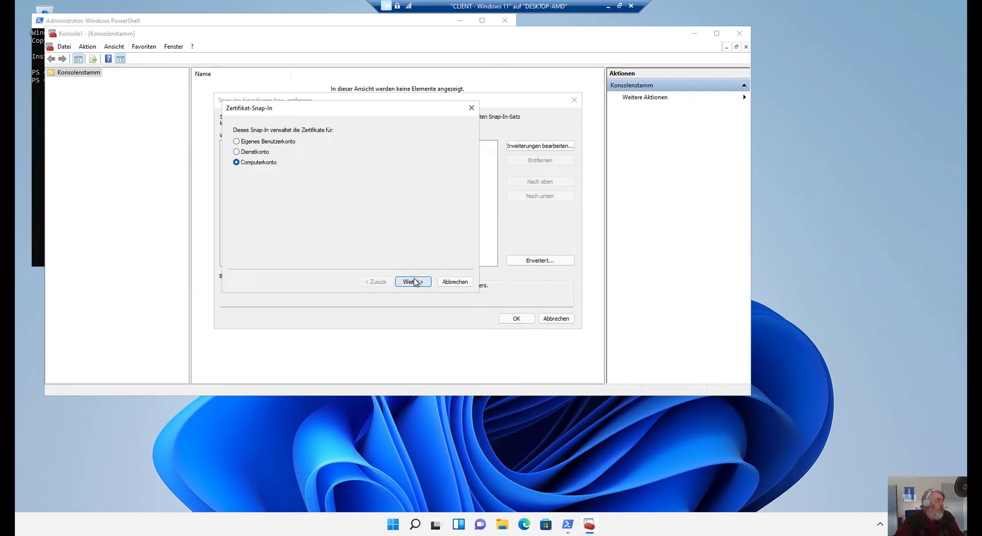
{"action": "left_click", "coordinate": [413, 280]}
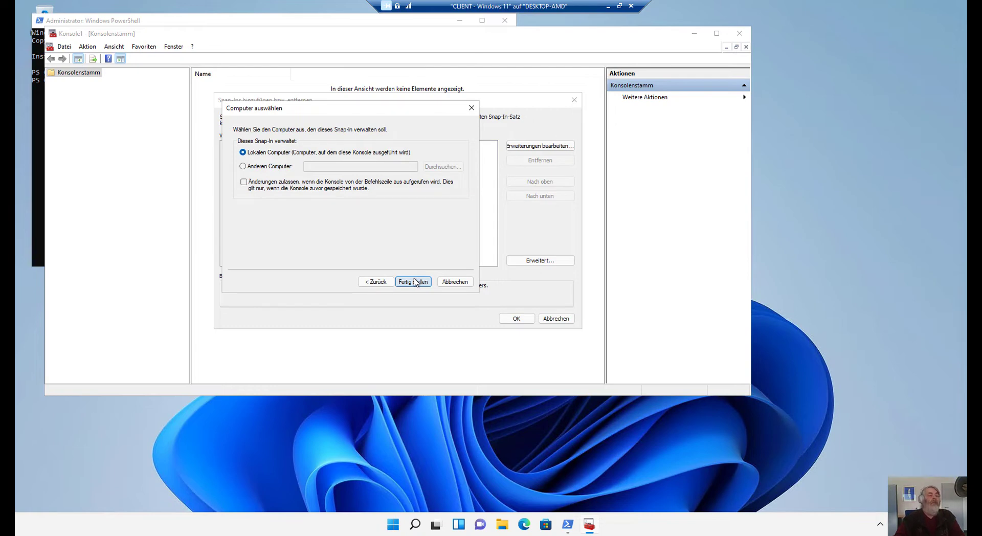
{"action": "left_click", "coordinate": [415, 281]}
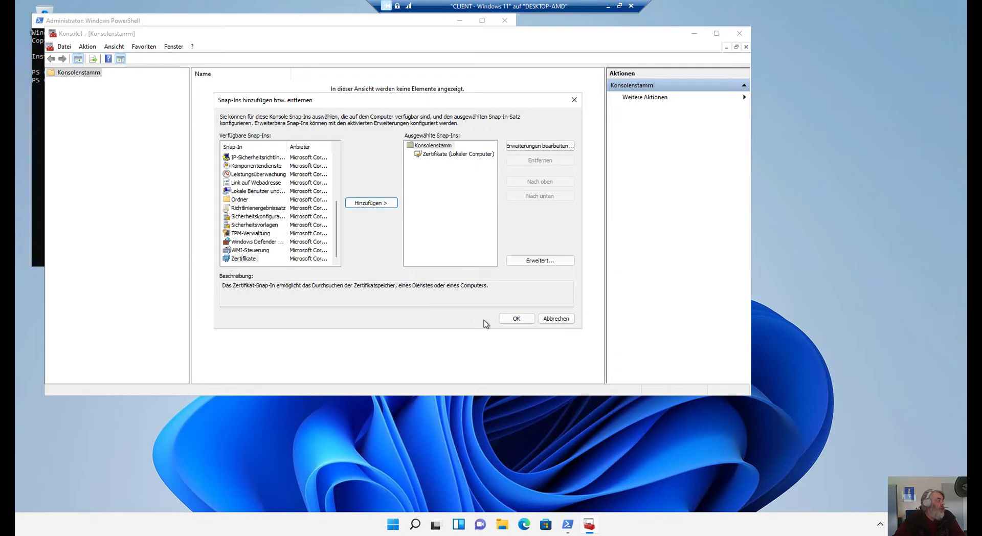
{"action": "left_click", "coordinate": [513, 320]}
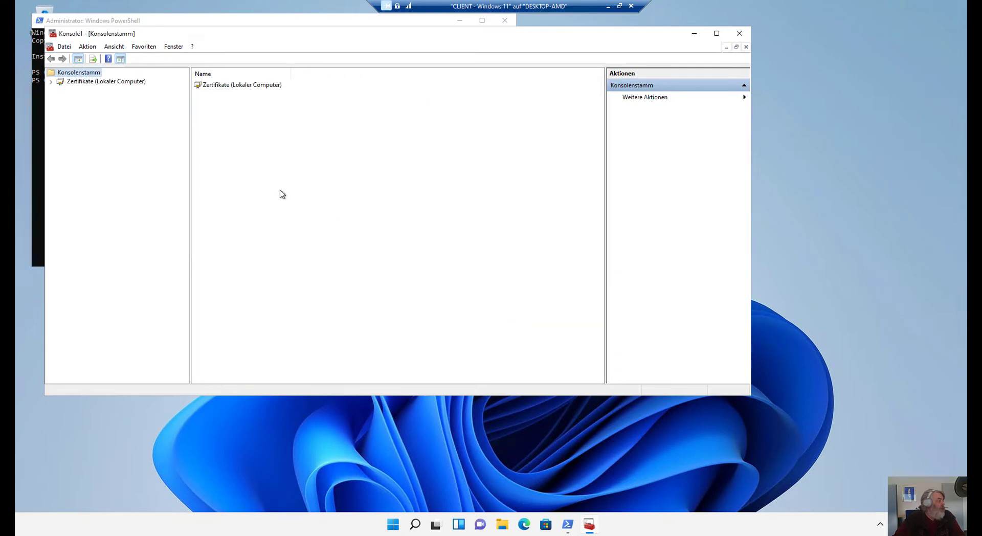
Expand Personal > Certificates to see CLIENT-01.seminar.local, then close MMC without saving.
{"action": "left_click", "coordinate": [51, 81]}
{"action": "left_click", "coordinate": [61, 91]}
{"action": "left_click", "coordinate": [80, 98]}
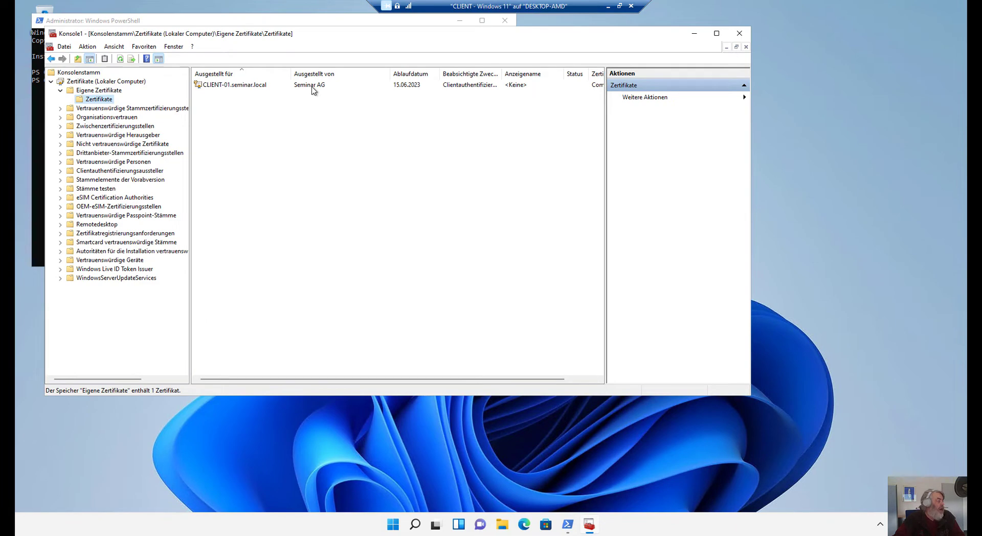
{"action": "left_click", "coordinate": [739, 33]}
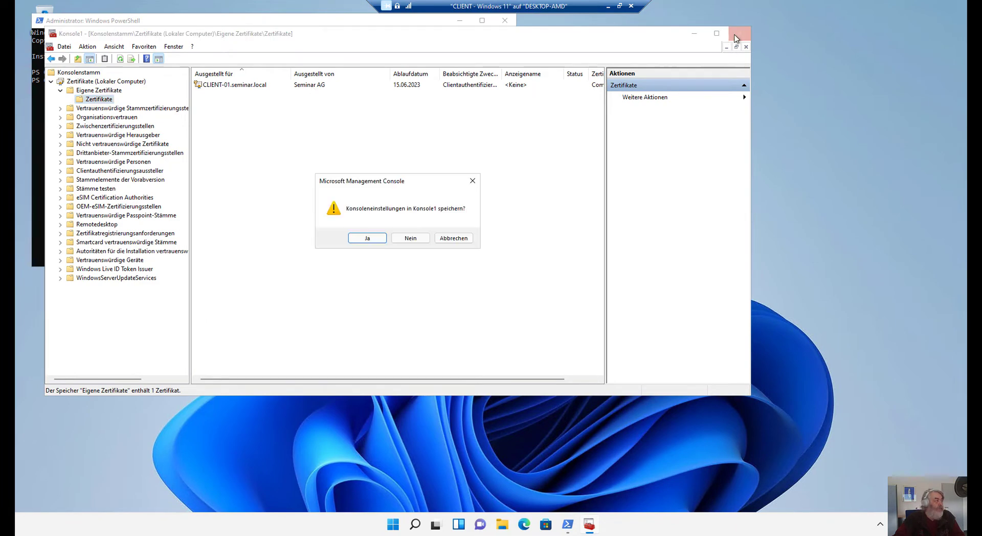
{"action": "left_click", "coordinate": [413, 238]}
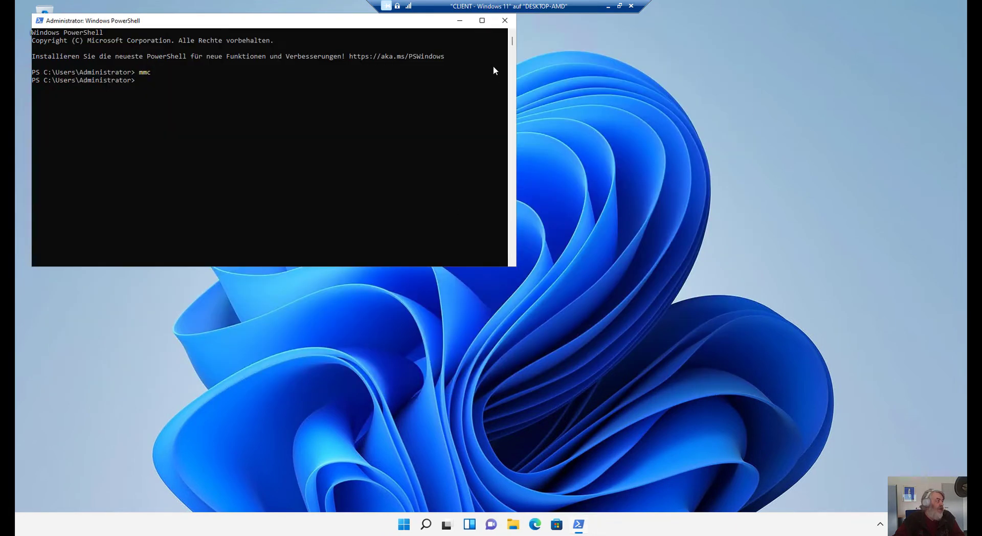
Close PowerShell, launch Edge without your data, and decline both data-sharing prompts.
{"action": "left_click", "coordinate": [504, 22]}
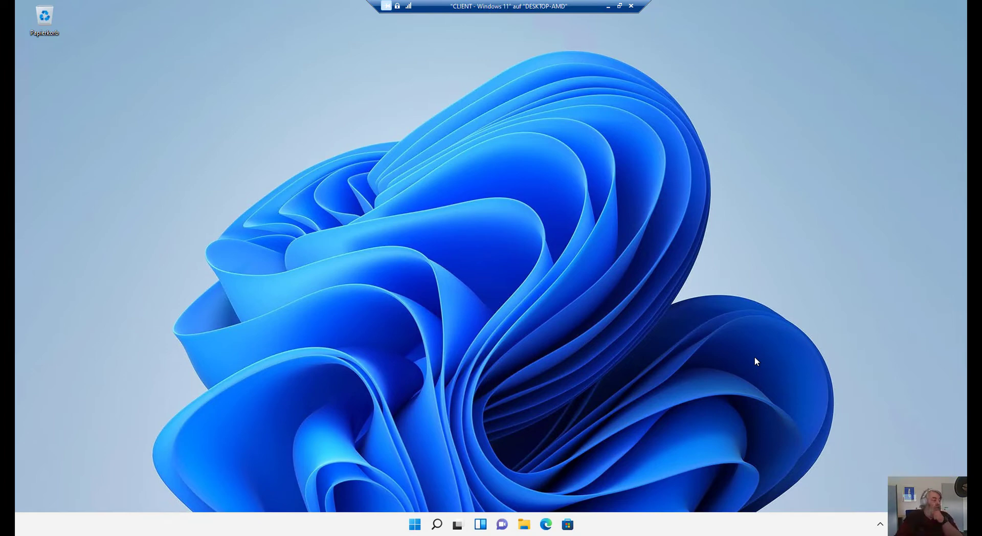
{"action": "left_click", "coordinate": [546, 525]}
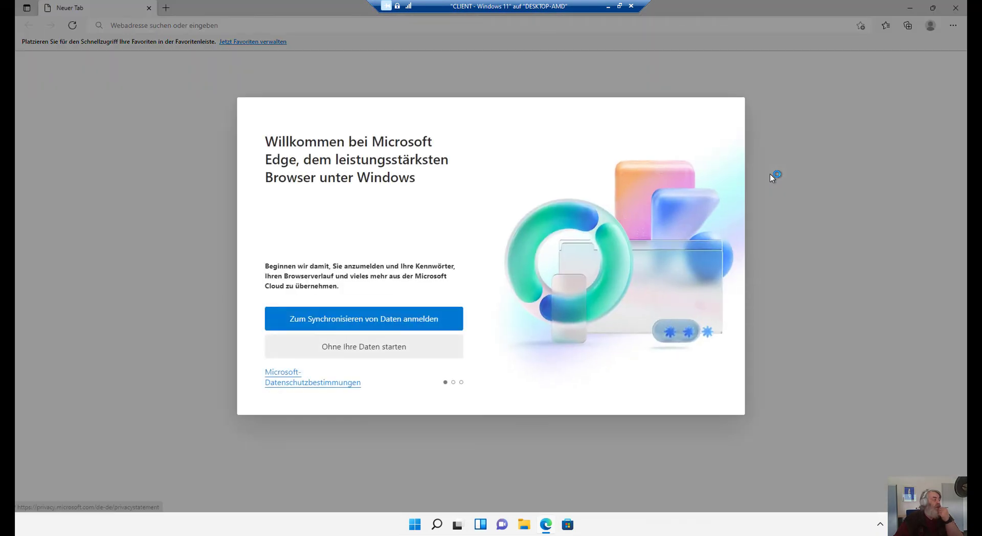
{"action": "left_click", "coordinate": [367, 346]}
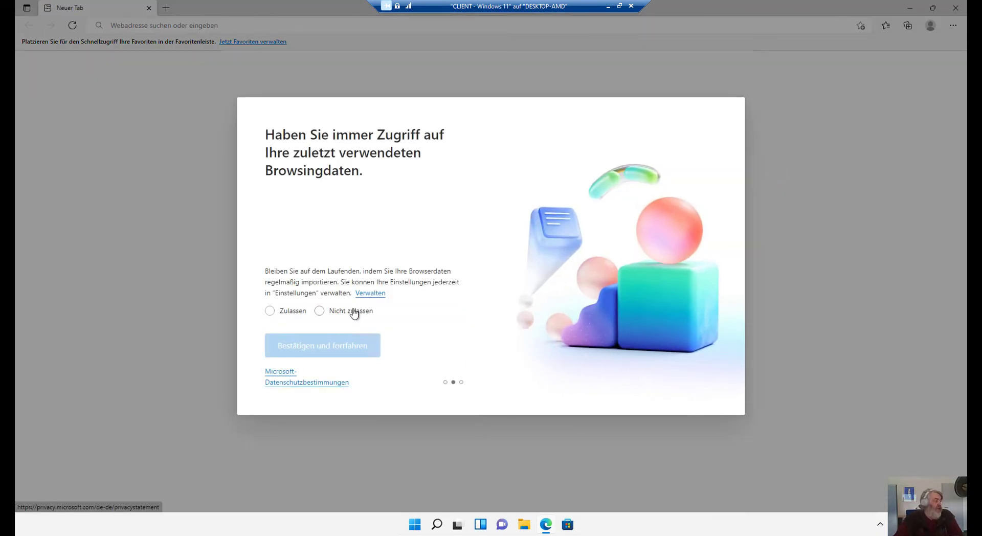
{"action": "left_click", "coordinate": [355, 313]}
{"action": "left_click", "coordinate": [357, 347]}
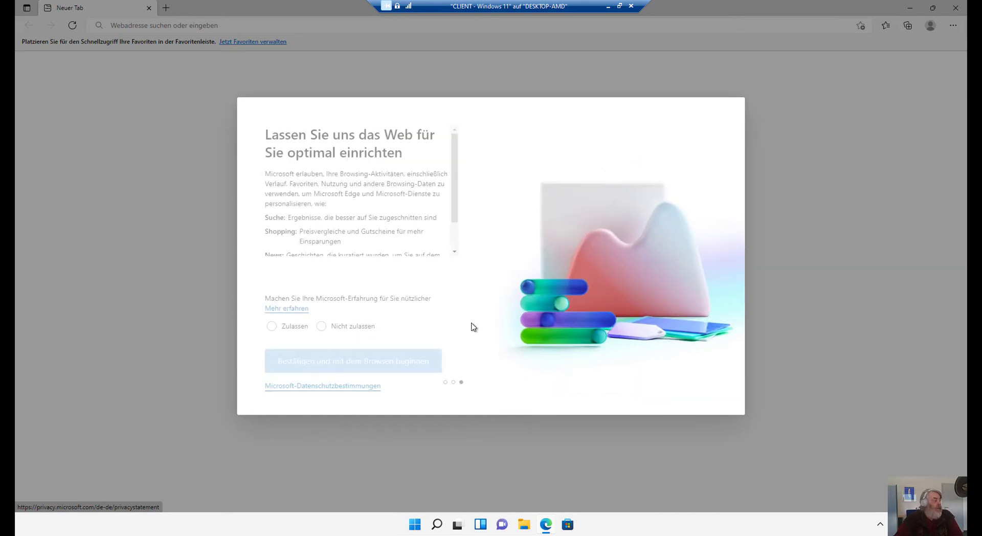
{"action": "left_click", "coordinate": [343, 327]}
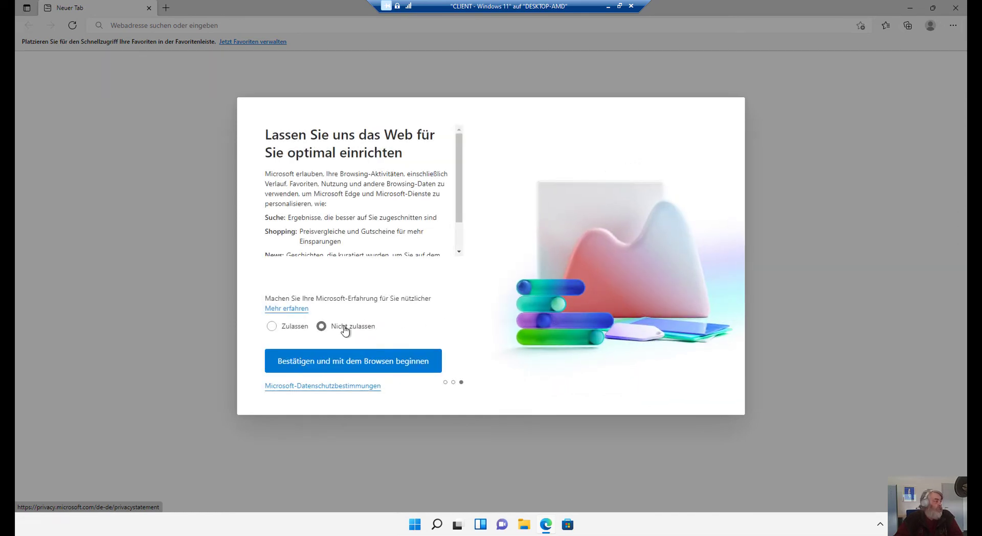
{"action": "left_click", "coordinate": [361, 360]}
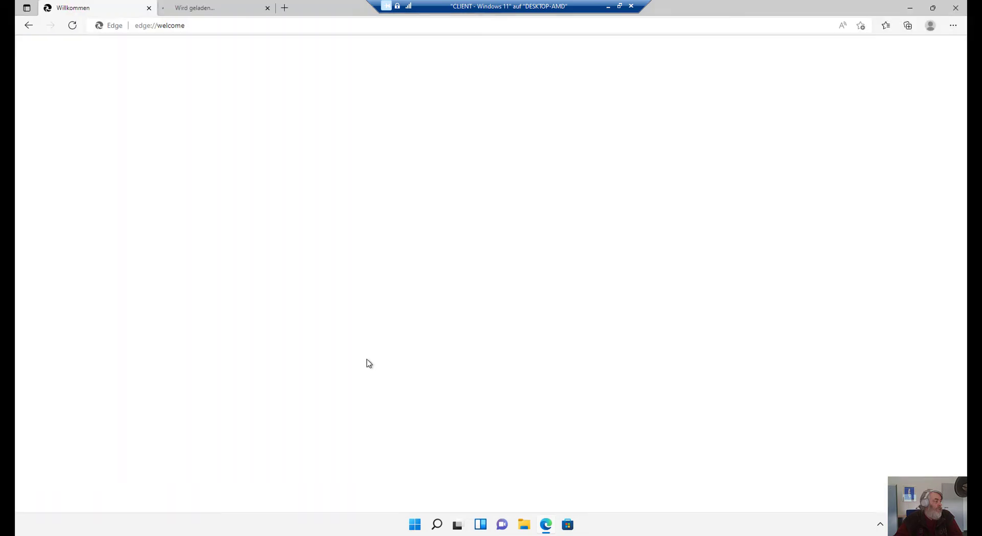
Pick the Dunkel & stürmisch design, finish setup, accept the privacy notice, and close the welcome tab.
{"action": "left_click", "coordinate": [721, 380]}
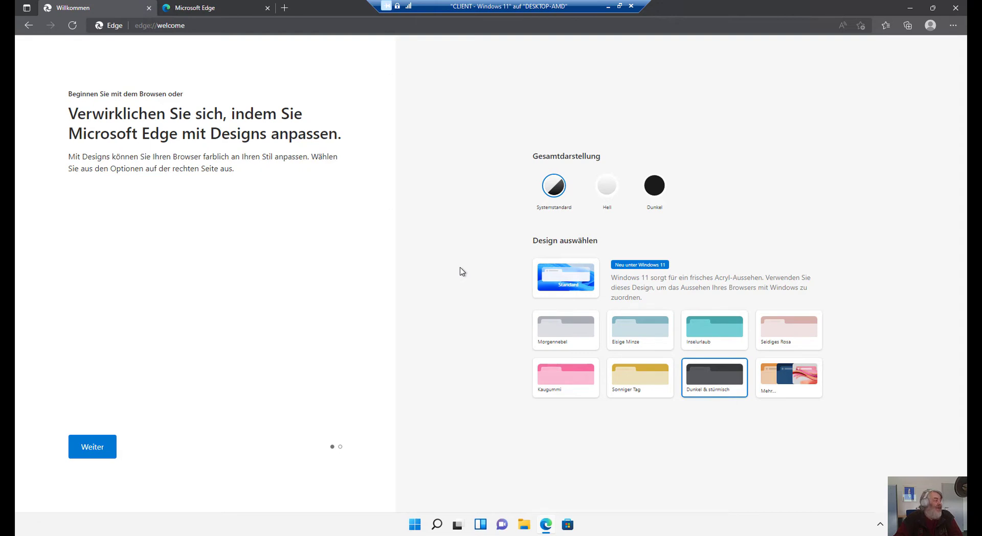
{"action": "left_click", "coordinate": [107, 448]}
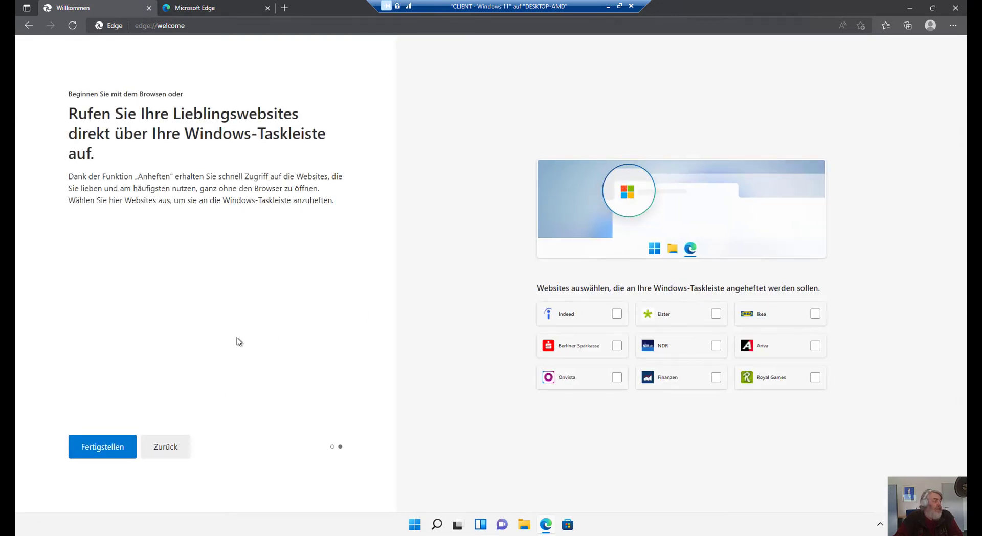
{"action": "left_click", "coordinate": [102, 447]}
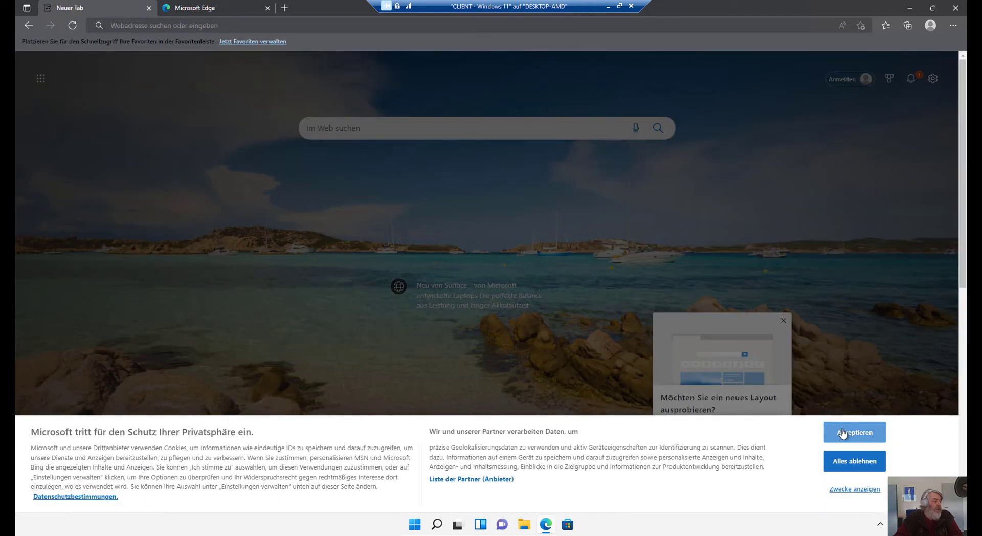
{"action": "left_click", "coordinate": [842, 433]}
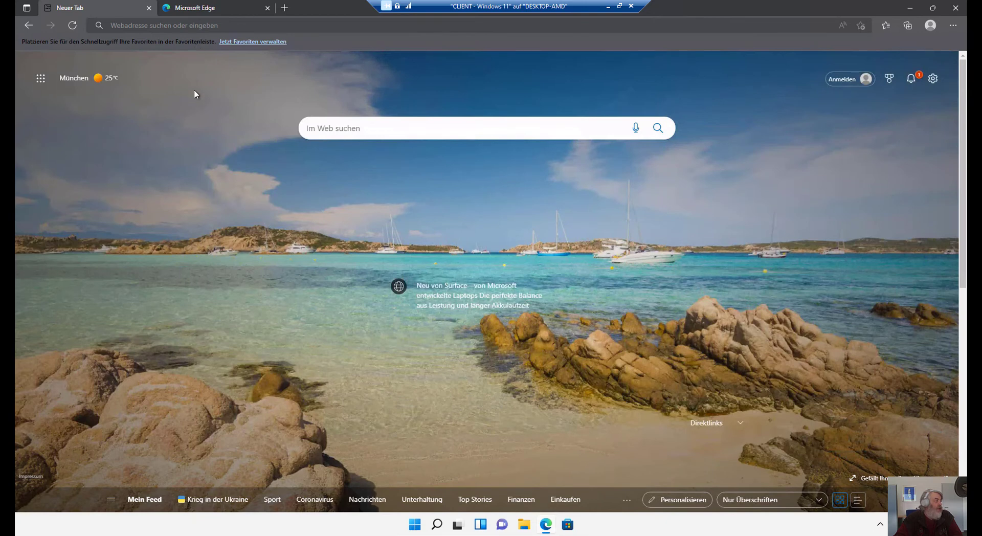
{"action": "left_click", "coordinate": [208, 9]}
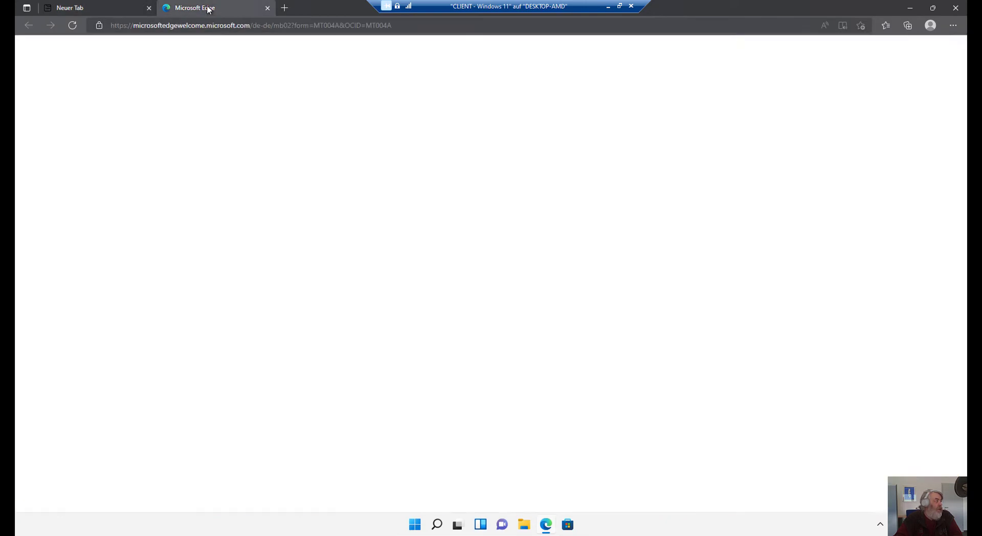
{"action": "left_click", "coordinate": [266, 8]}
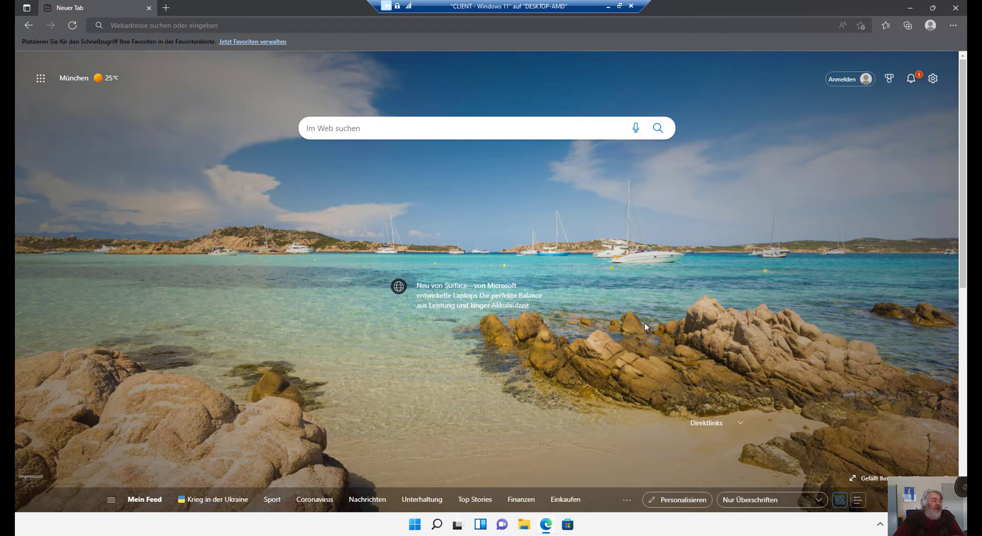
Close Edge, browse Network in File Explorer with network discovery enabled, and open DESKTOP-AMD.
{"action": "left_click", "coordinate": [953, 11]}
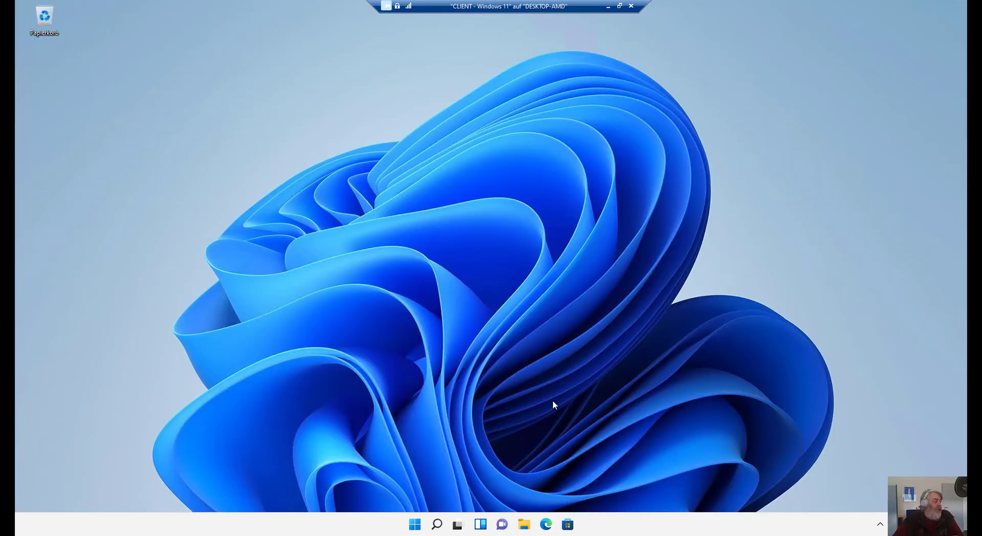
{"action": "left_click", "coordinate": [524, 524]}
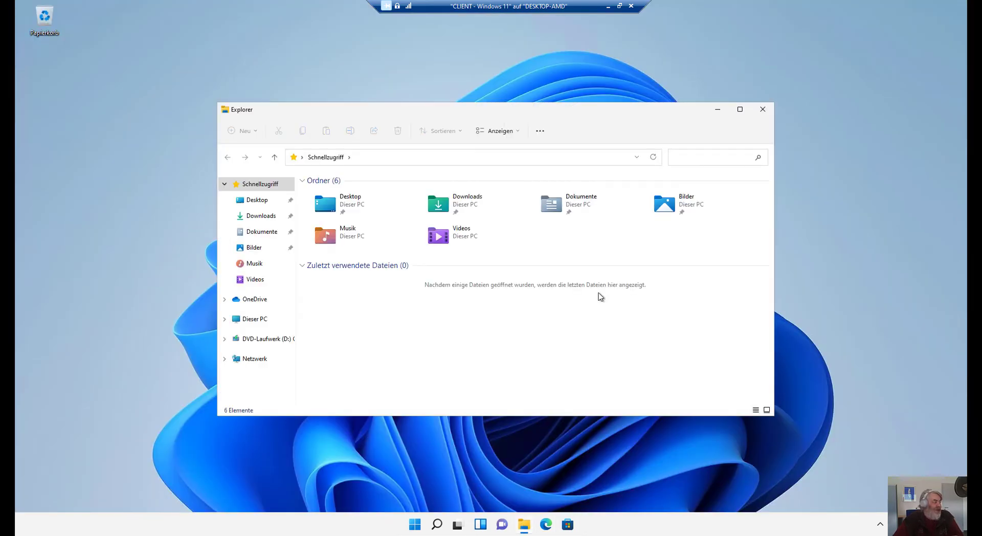
{"action": "left_click", "coordinate": [267, 362]}
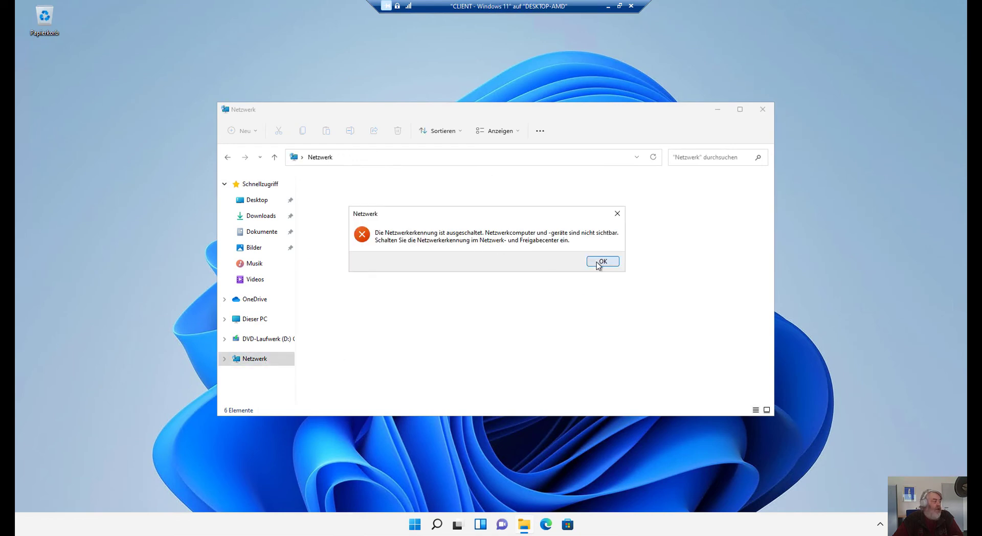
{"action": "left_click", "coordinate": [597, 261]}
{"action": "left_click", "coordinate": [567, 179]}
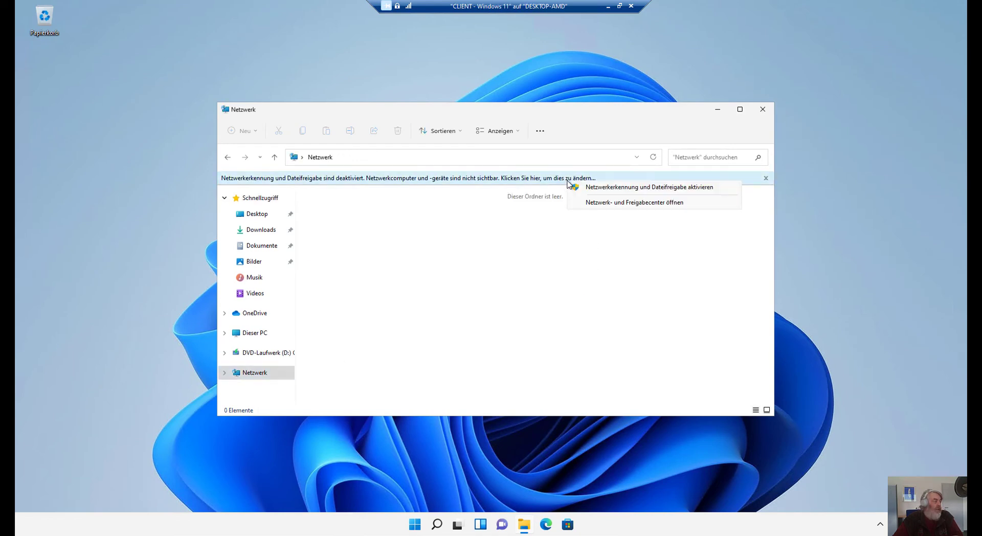
{"action": "left_click", "coordinate": [581, 187]}
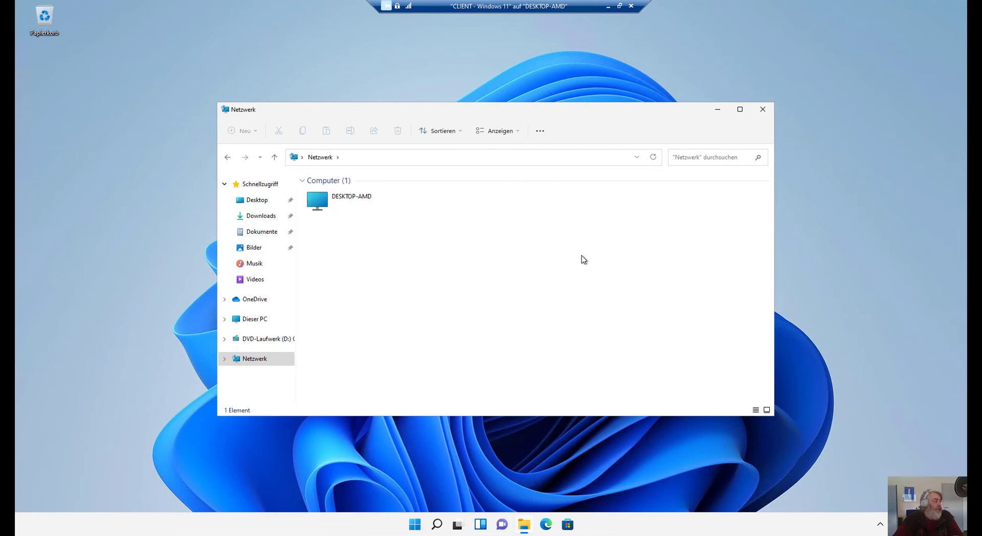
{"action": "double_click", "coordinate": [360, 203]}
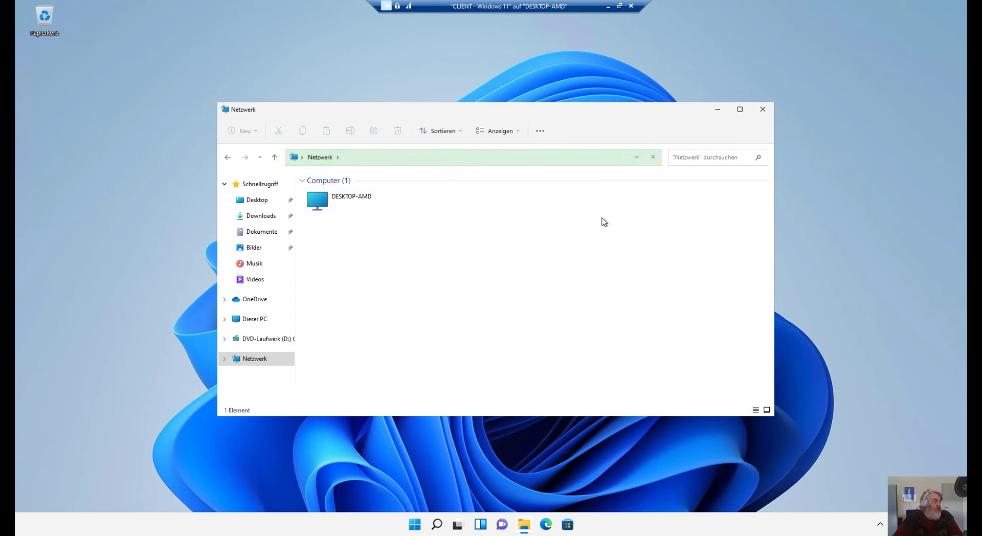
Go to \\de-sem-fil-01, browse its WsusContent folder, and close Explorer.
{"action": "left_click", "coordinate": [580, 159]}
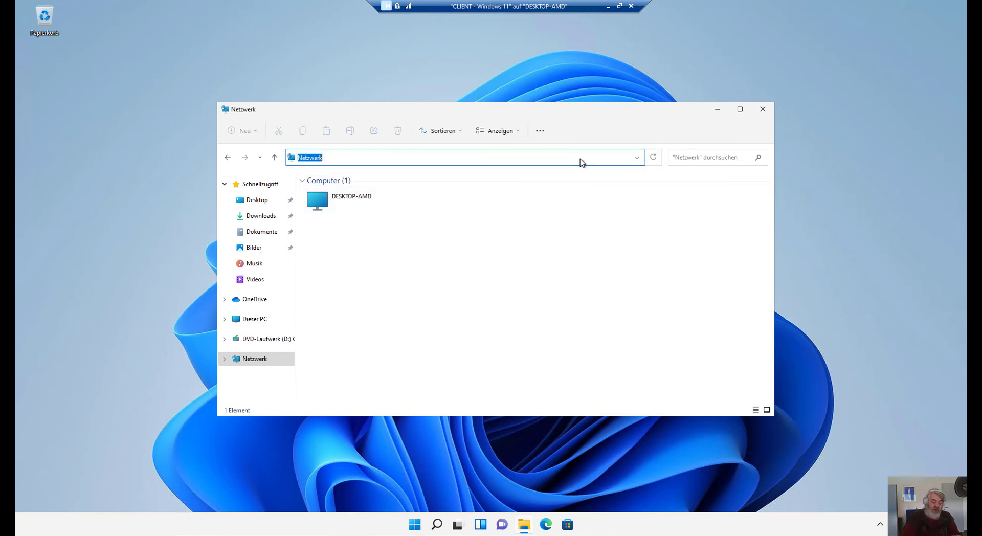
{"action": "type", "text": "\\\\"}
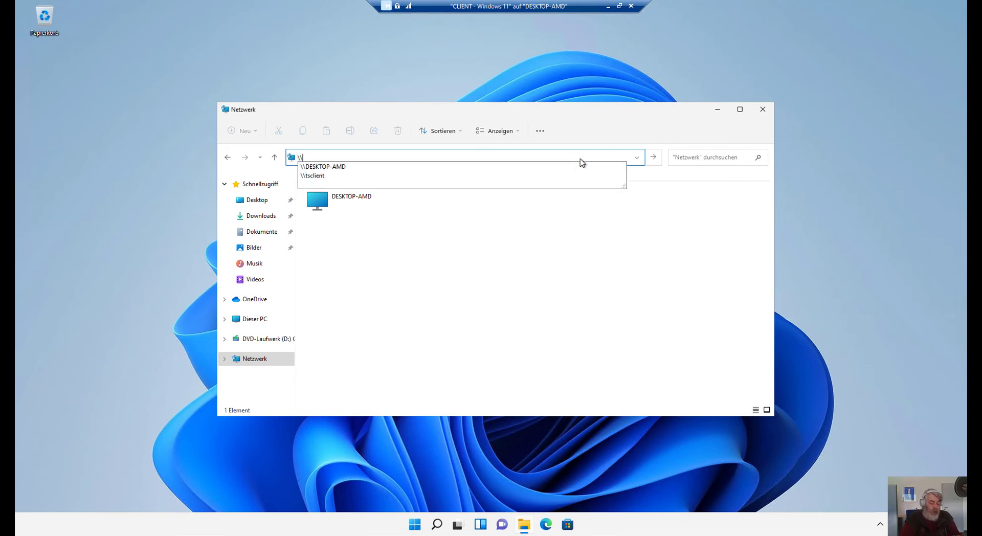
{"action": "type", "text": "de-sem-"}
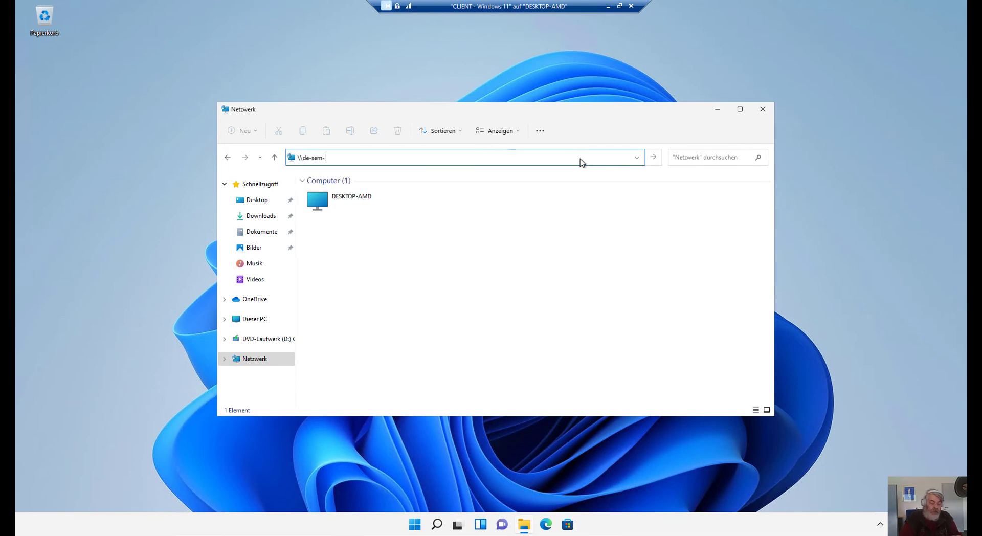
{"action": "type", "text": "fil-01"}
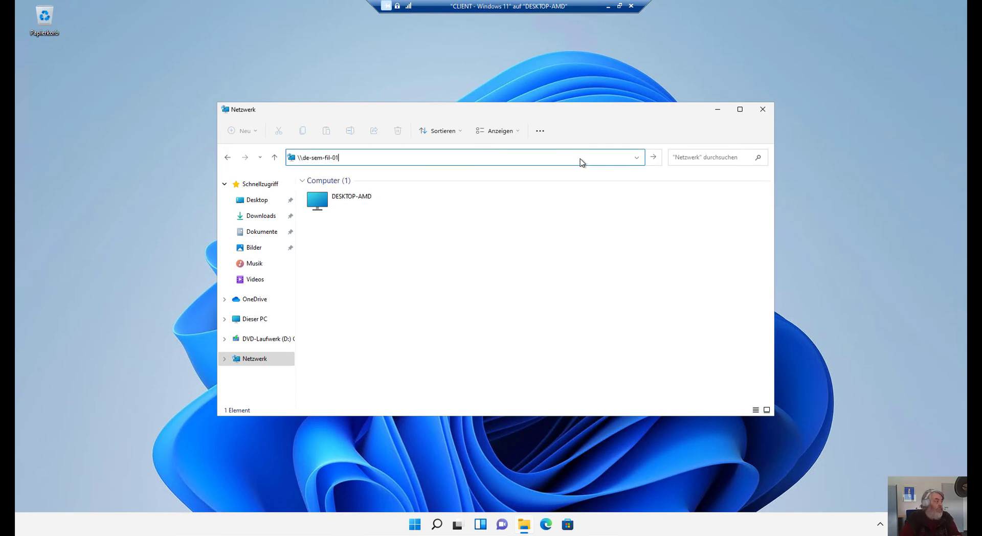
{"action": "key", "text": "Return"}
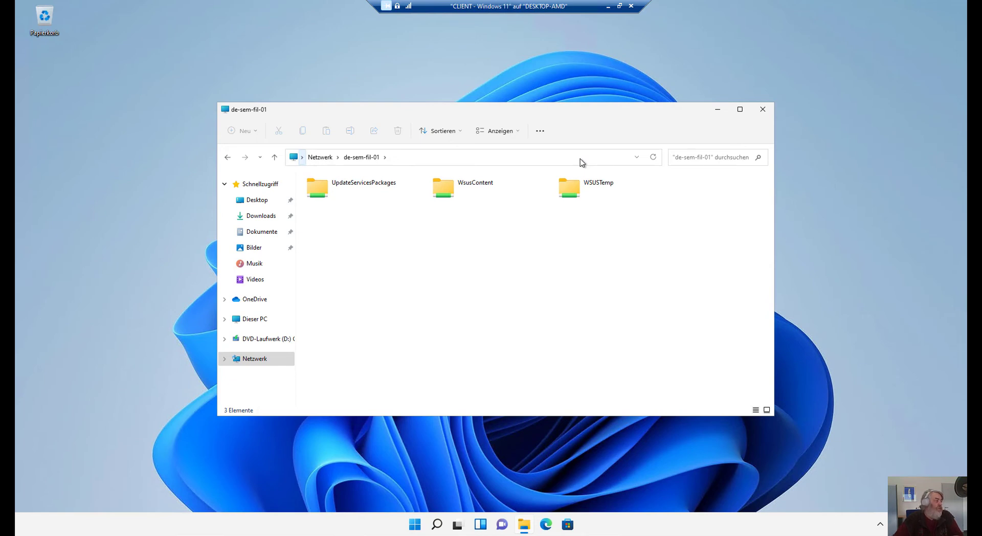
{"action": "double_click", "coordinate": [486, 193]}
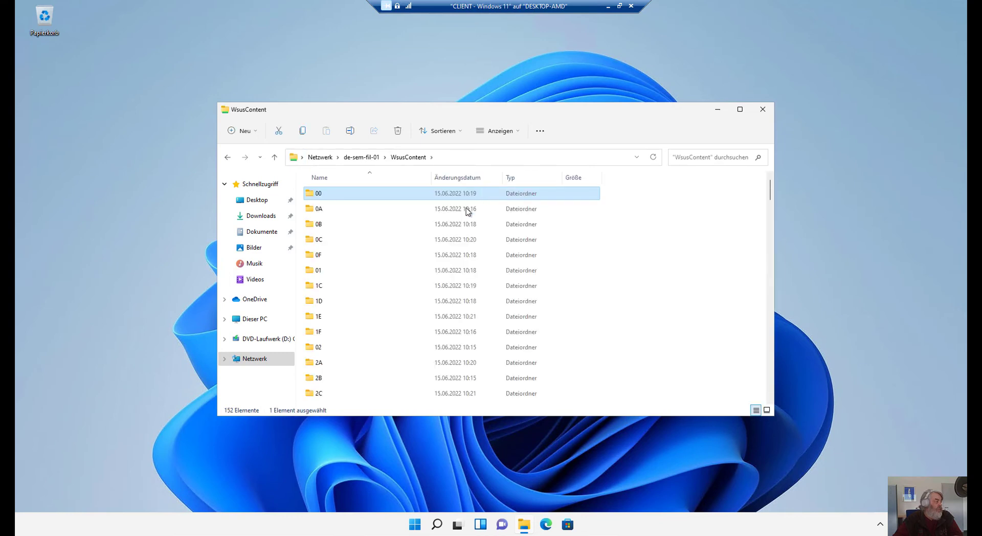
{"action": "scroll", "coordinate": [441, 294], "scroll_direction": "down", "scroll_amount": 7}
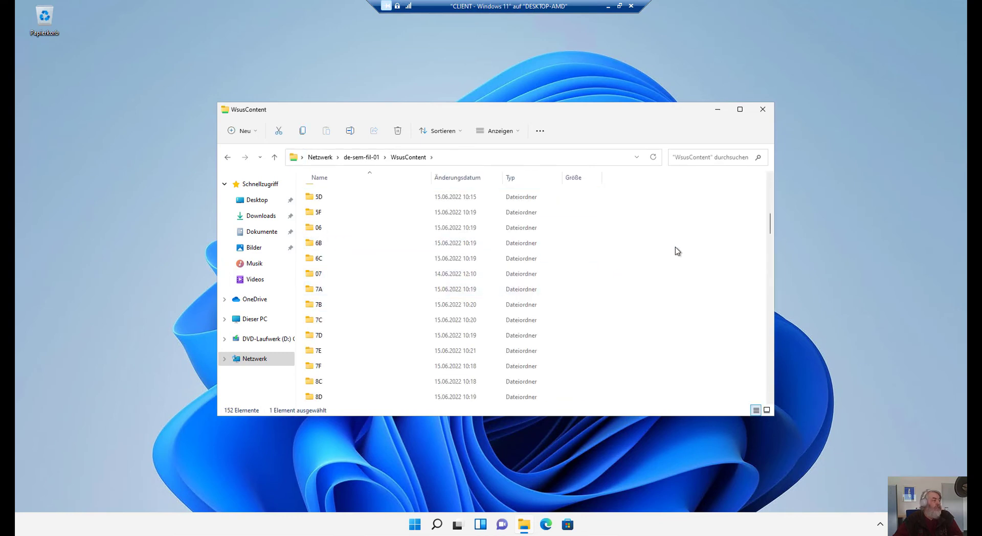
{"action": "left_click", "coordinate": [762, 109]}
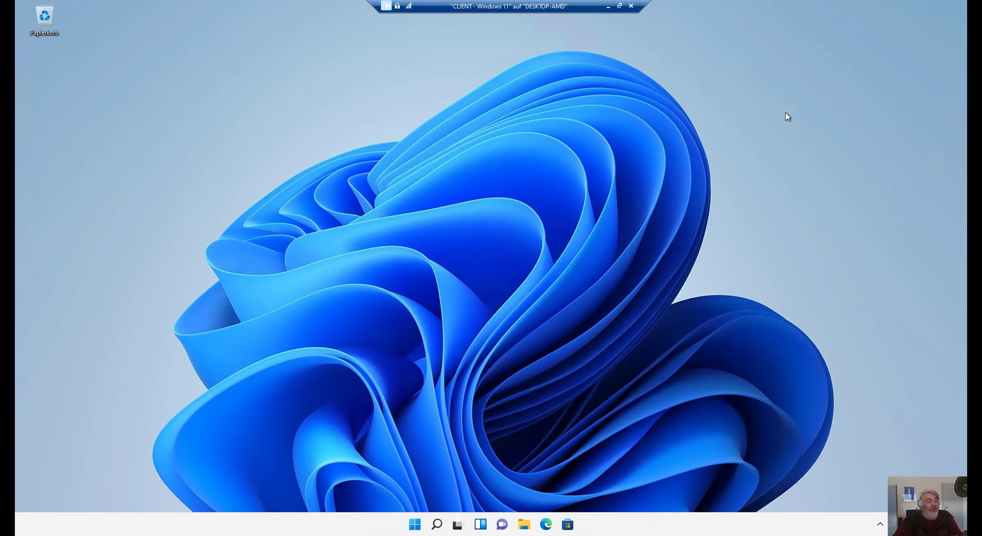
Connect to the FILER 01 VM in Vollbild display mode and sign in with the account password.
{"action": "left_click", "coordinate": [608, 6]}
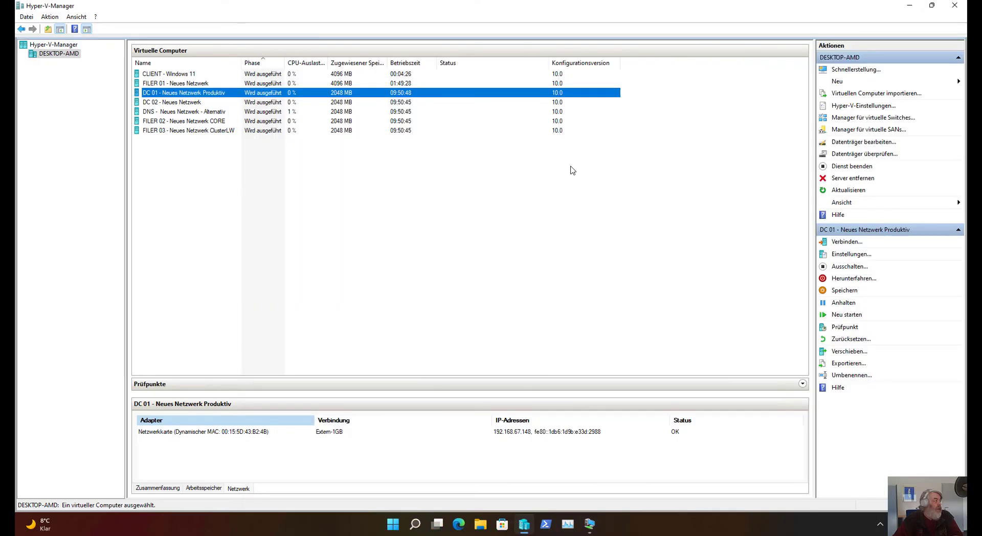
{"action": "left_click", "coordinate": [190, 85]}
{"action": "double_click", "coordinate": [189, 86]}
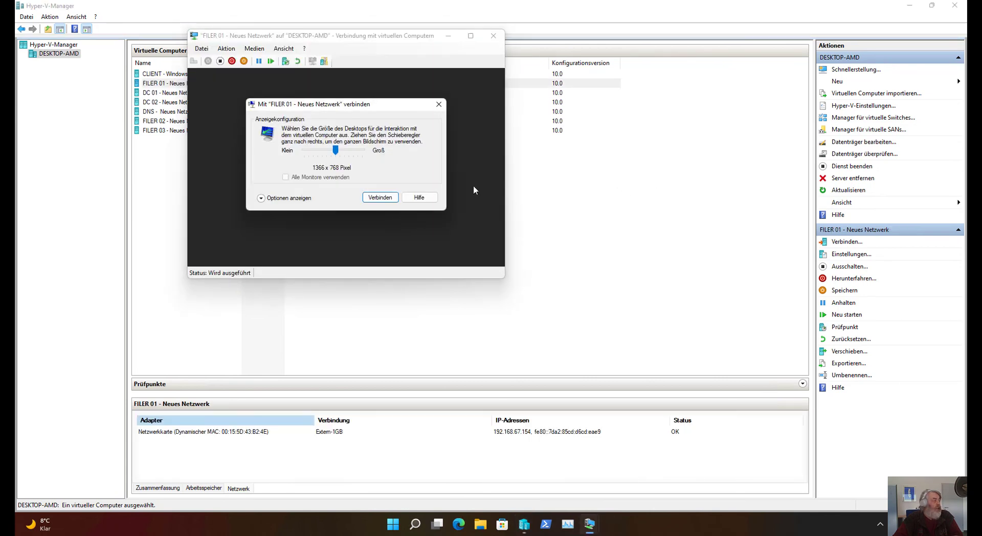
{"action": "left_click_drag", "start_coordinate": [336, 149], "coordinate": [362, 151]}
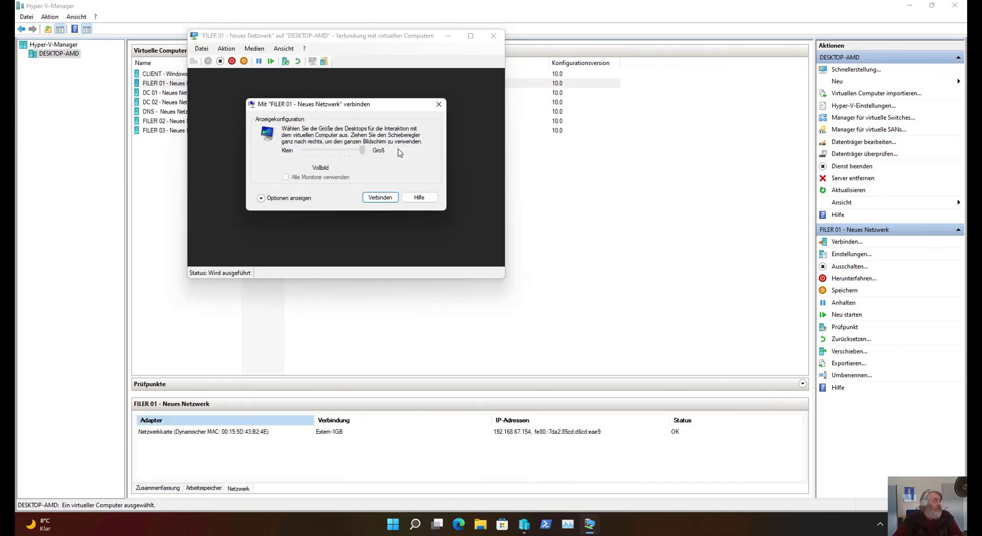
{"action": "left_click", "coordinate": [380, 197]}
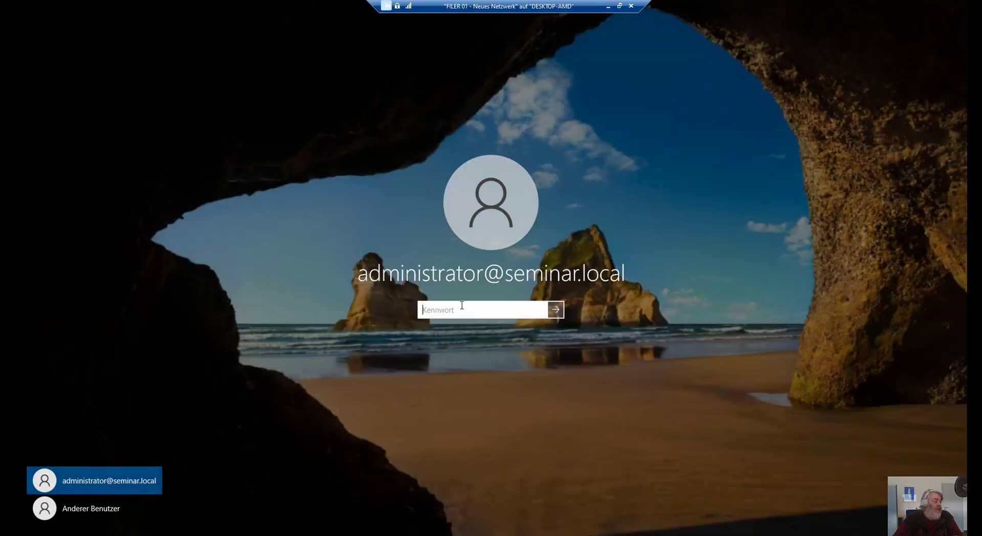
{"action": "type", "text": "********"}
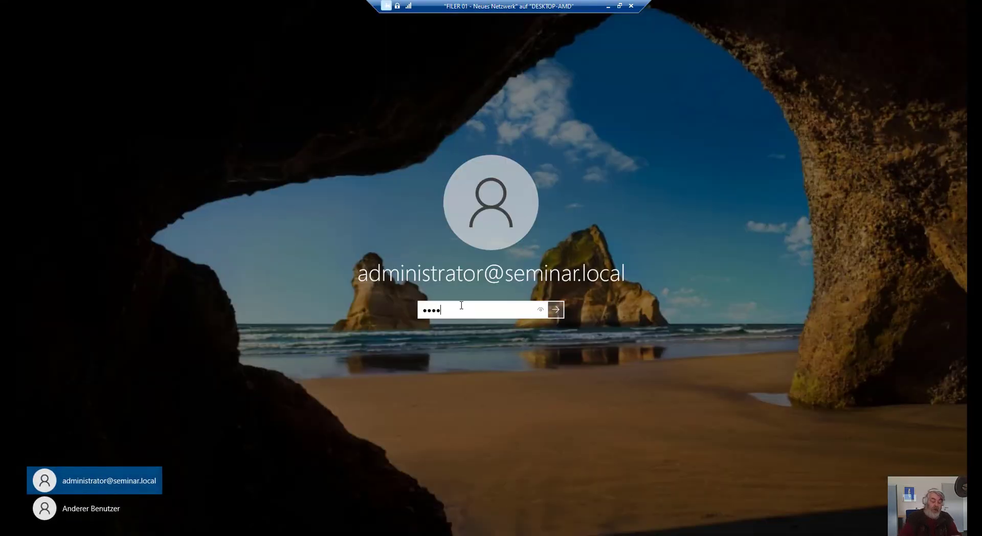
{"action": "key", "text": "Return"}
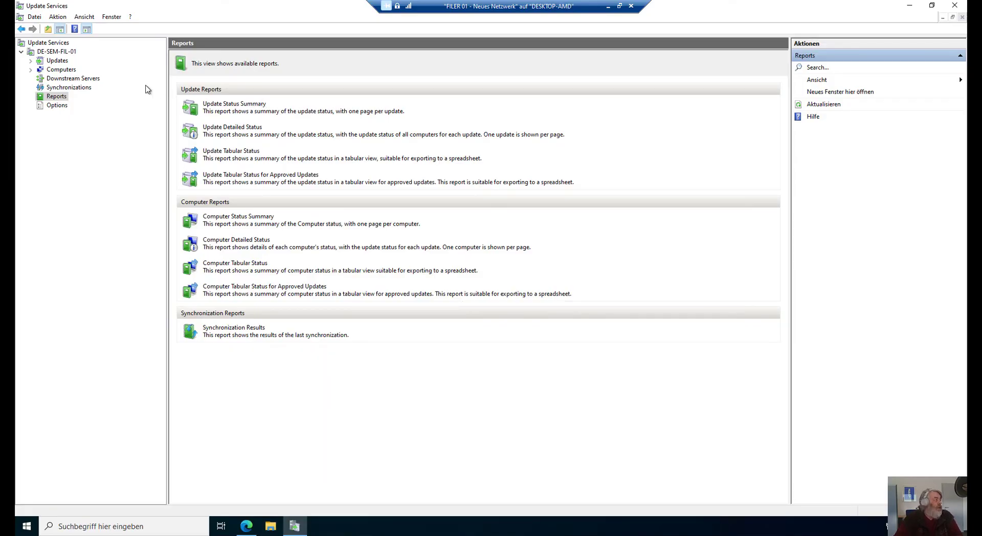
Expand Computers and Alle Computer in the Update Services console to show its groups.
{"action": "left_click", "coordinate": [49, 71]}
{"action": "double_click", "coordinate": [49, 71]}
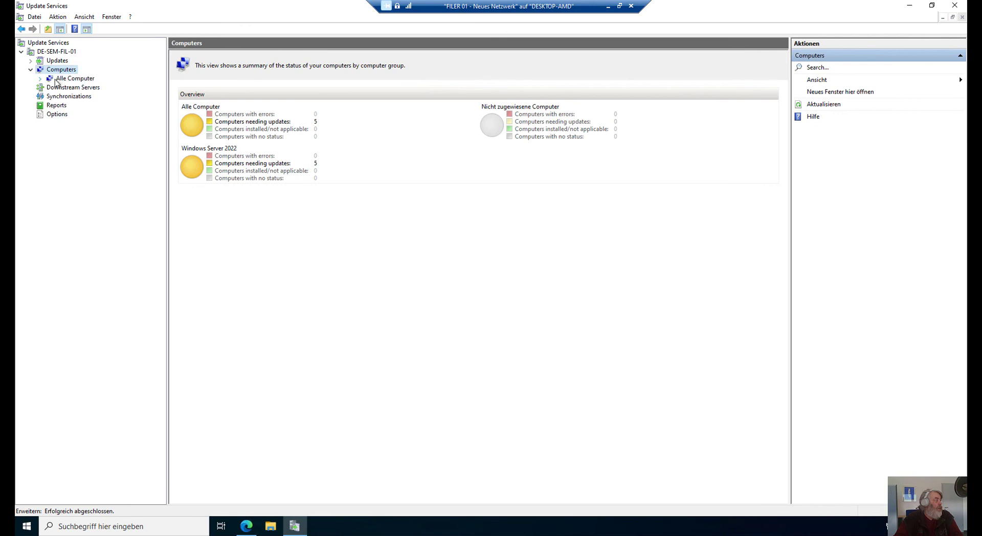
{"action": "left_click", "coordinate": [49, 79]}
{"action": "double_click", "coordinate": [48, 79]}
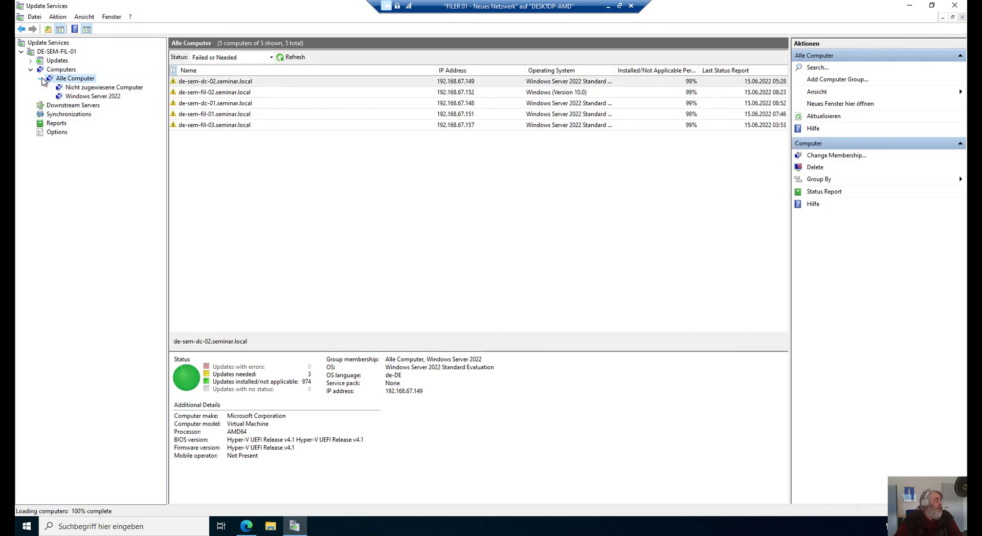
{"action": "left_click", "coordinate": [69, 89]}
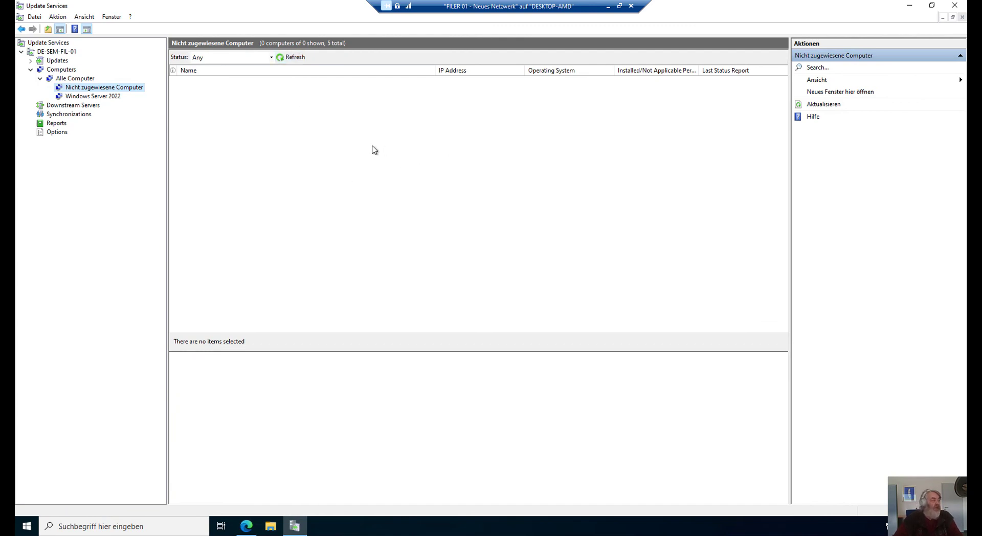
Add a 'Windows 11' computer group under Alle Computer, then close the console and FILER 01 session.
{"action": "right_click", "coordinate": [93, 80]}
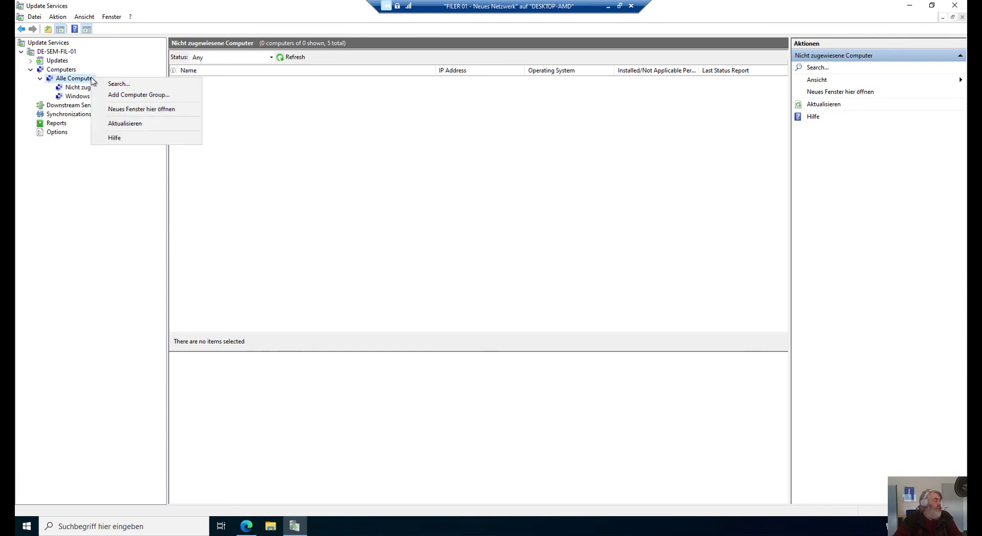
{"action": "left_click", "coordinate": [106, 94]}
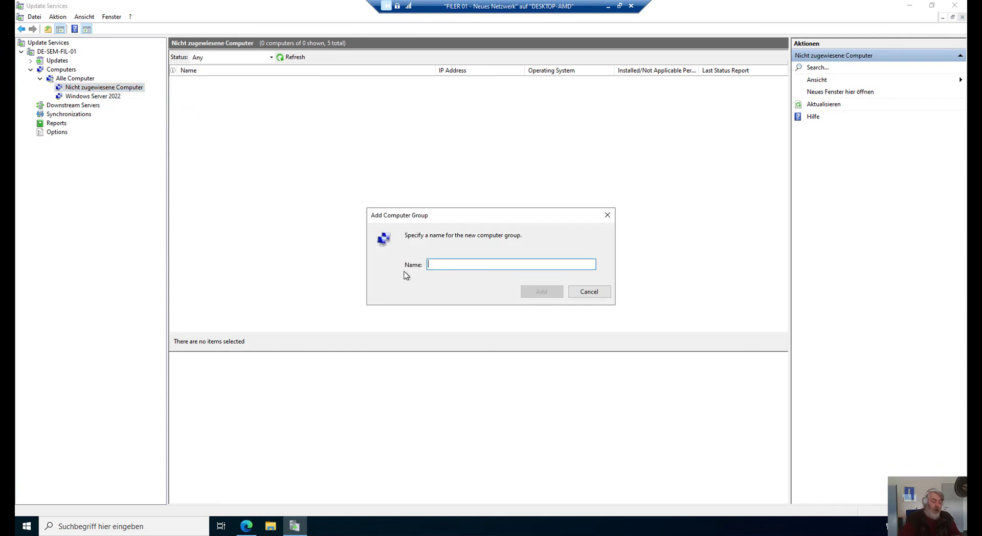
{"action": "type", "text": "Windows 11"}
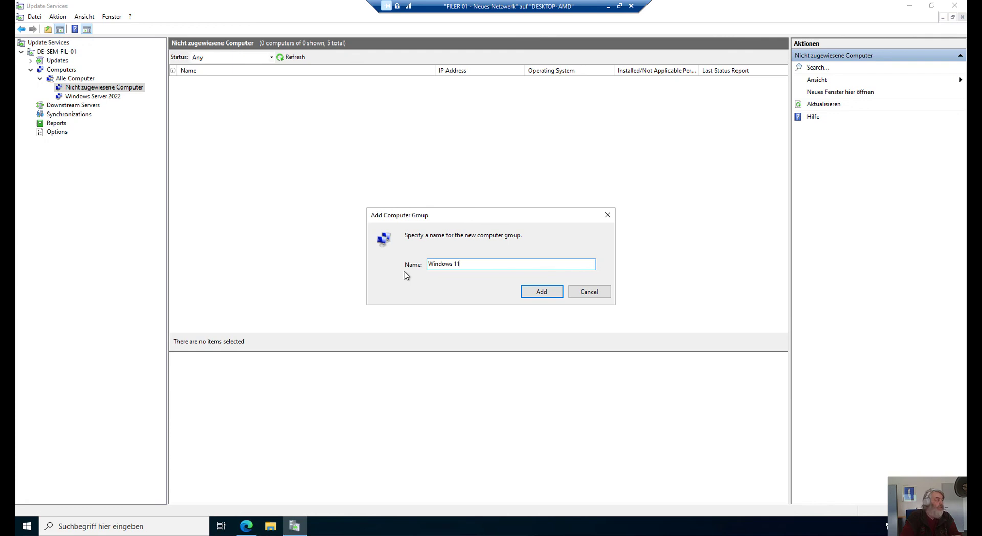
{"action": "key", "text": "Return"}
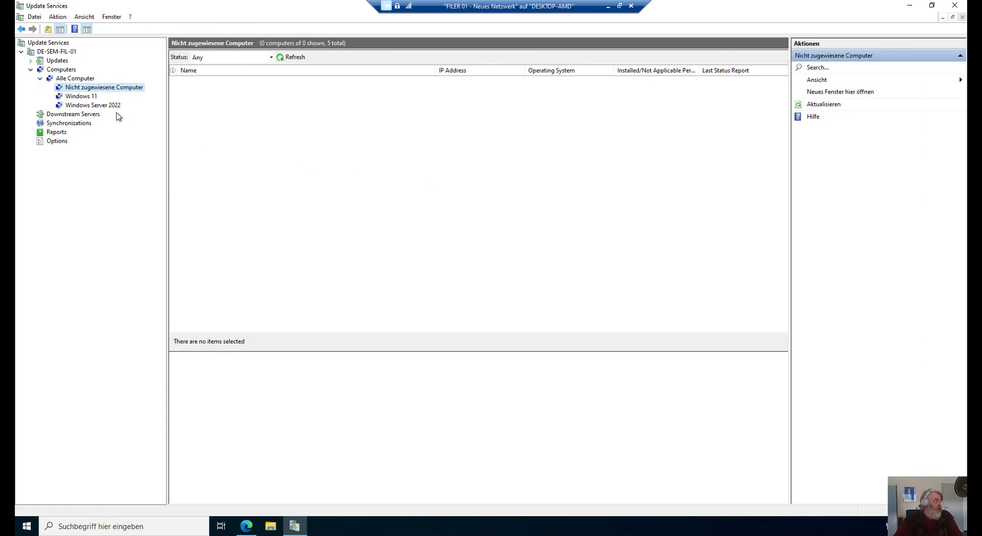
{"action": "left_click", "coordinate": [954, 5]}
{"action": "left_click", "coordinate": [631, 6]}
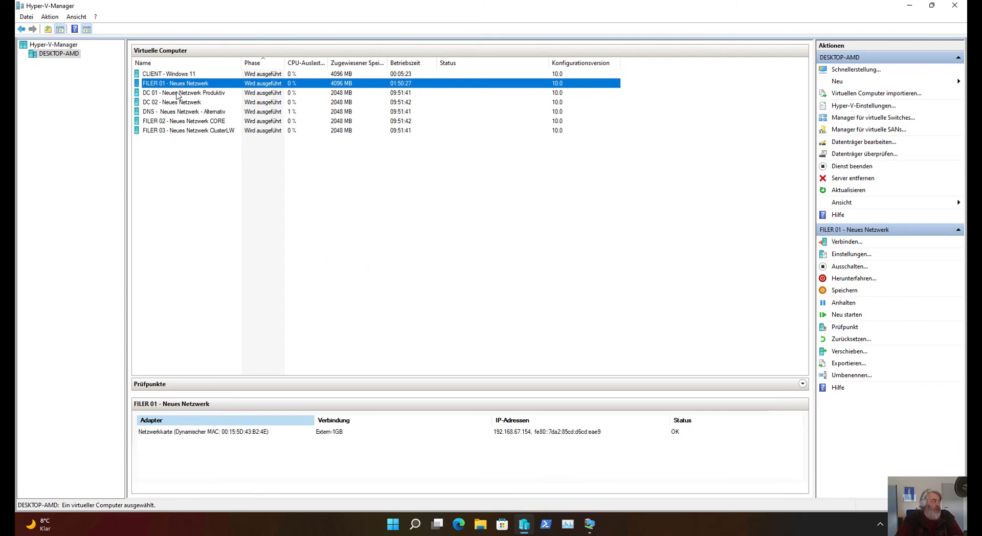
Connect to the CLIENT - Windows 11 VM and switch the session window to full screen.
{"action": "double_click", "coordinate": [177, 76]}
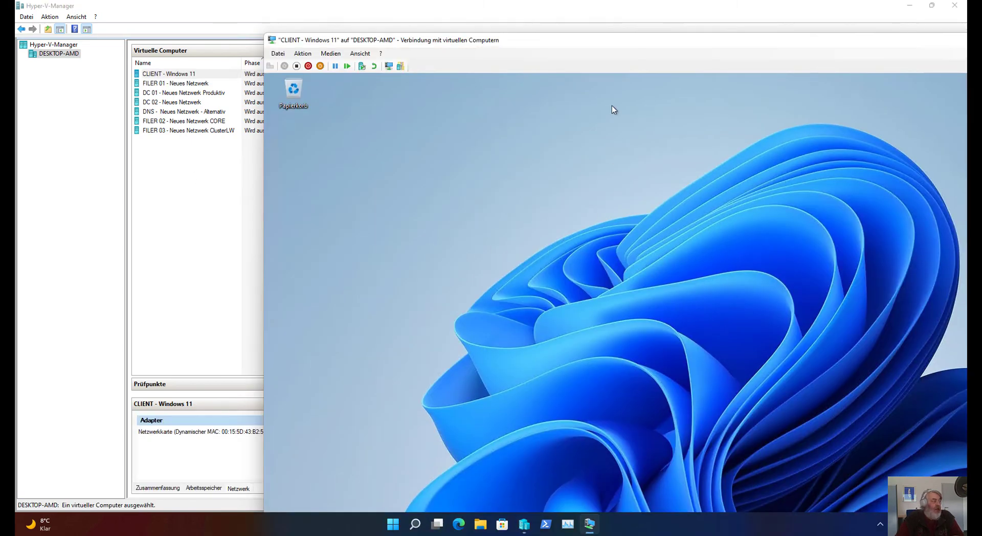
{"action": "double_click", "coordinate": [616, 44]}
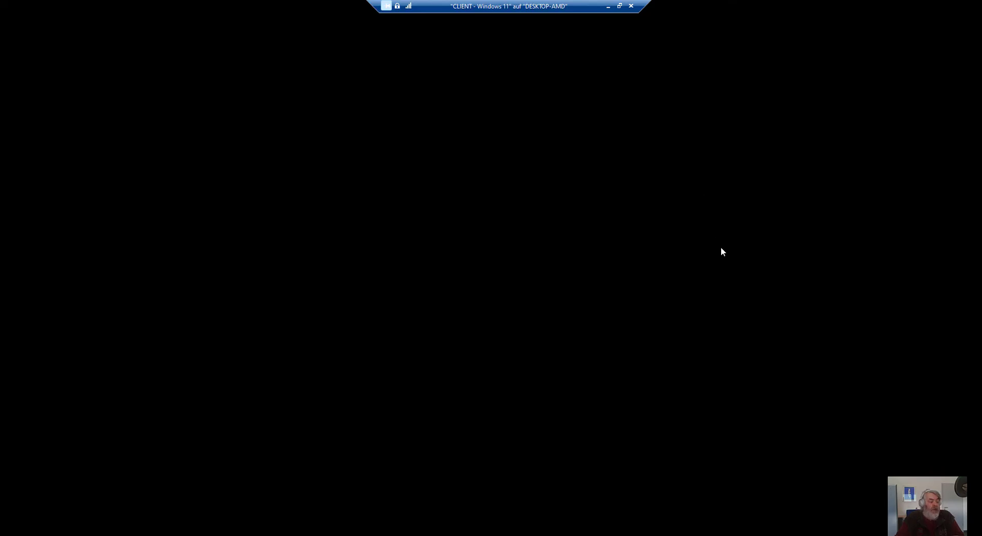